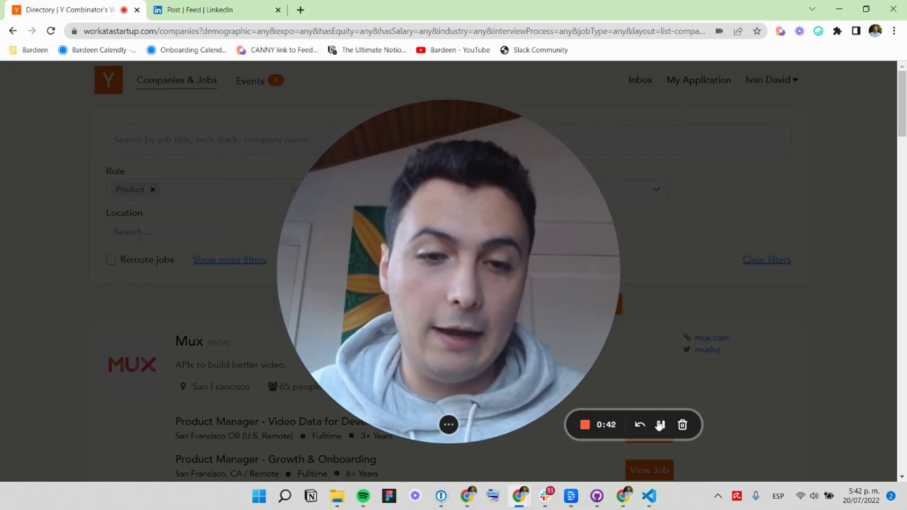
# Open Mux's (W16) Product Manager - Growth & Onboarding job posting in a new tab.
pyautogui.click(434, 425)
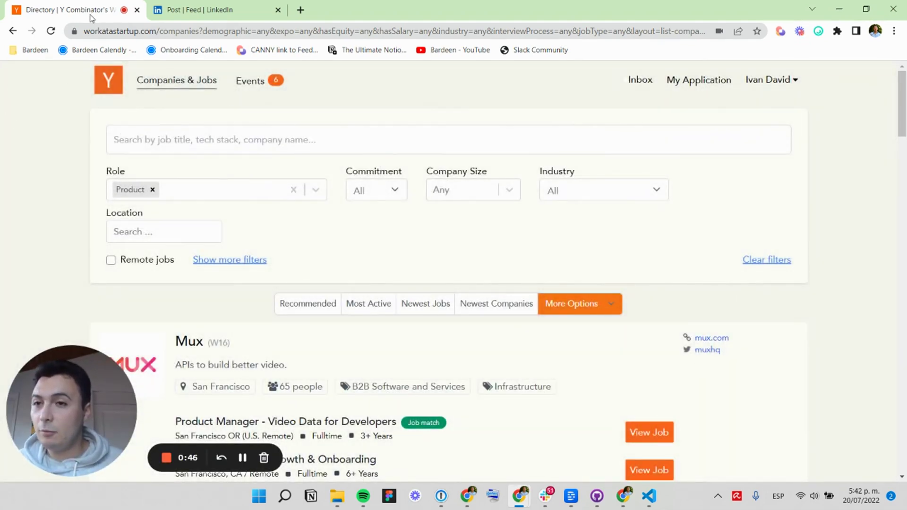
pyautogui.scroll(-2, 402, 196)
pyautogui.click(411, 199)
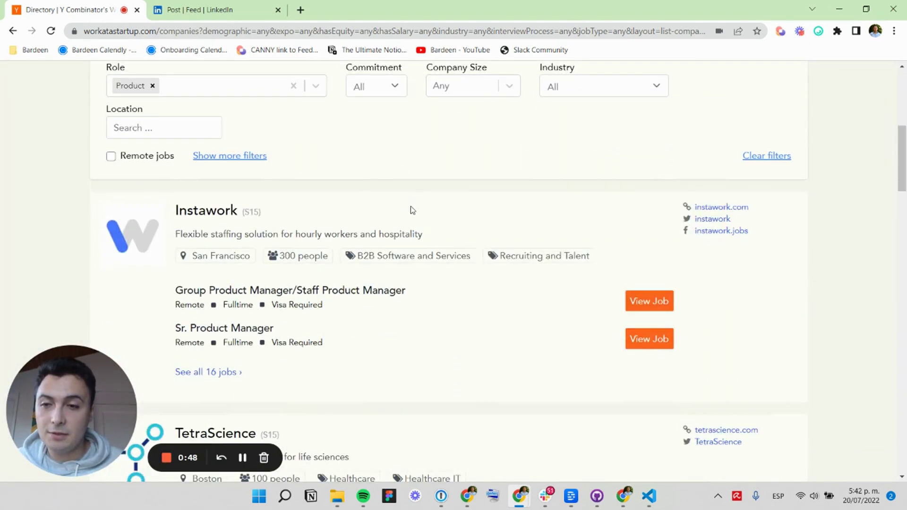
pyautogui.scroll(3, 415, 232)
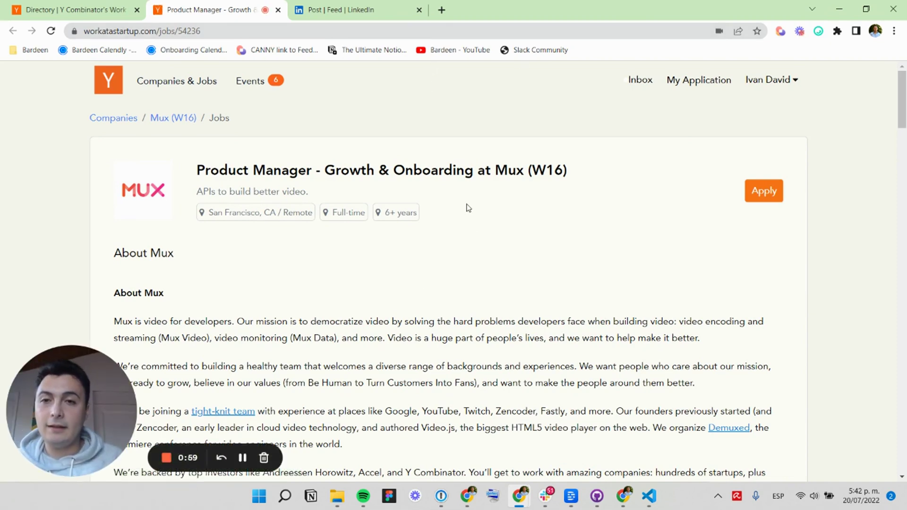
# Start the Add new job to Notion playbook with Job Board | JH as the target database.
pyautogui.click(781, 33)
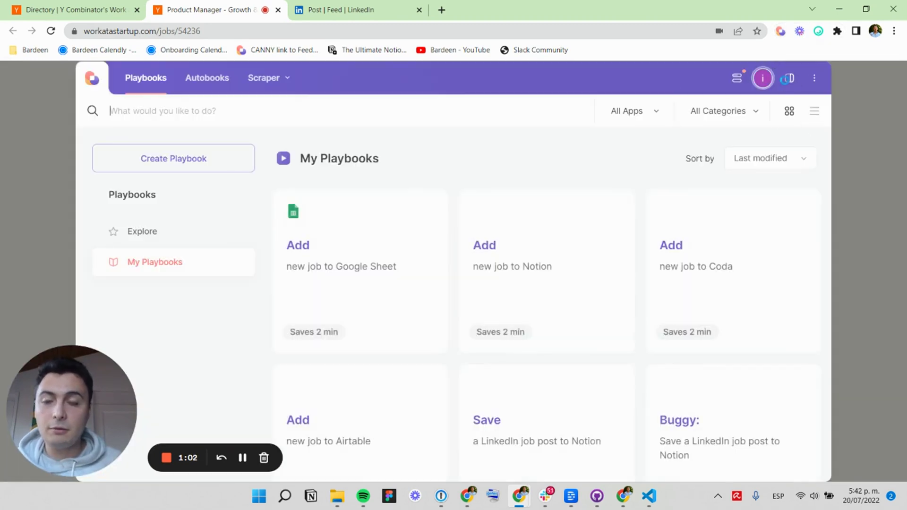
pyautogui.click(788, 78)
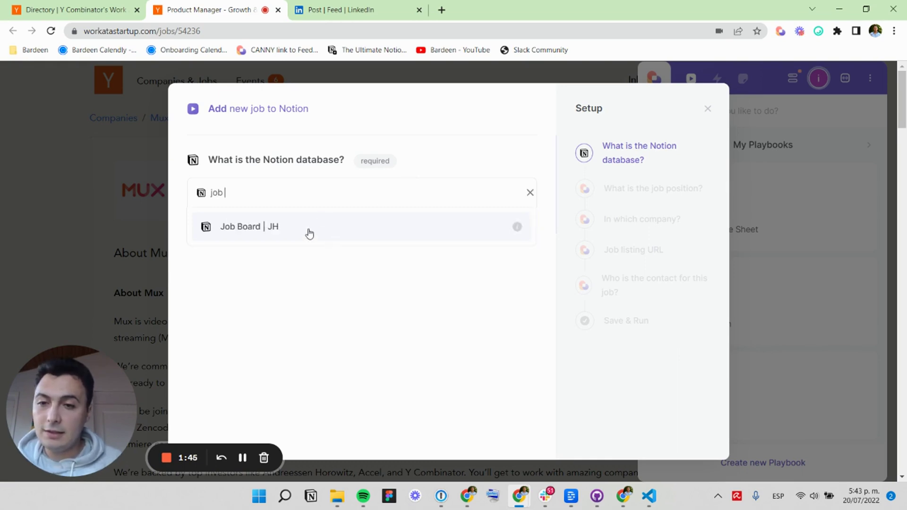
pyautogui.click(309, 228)
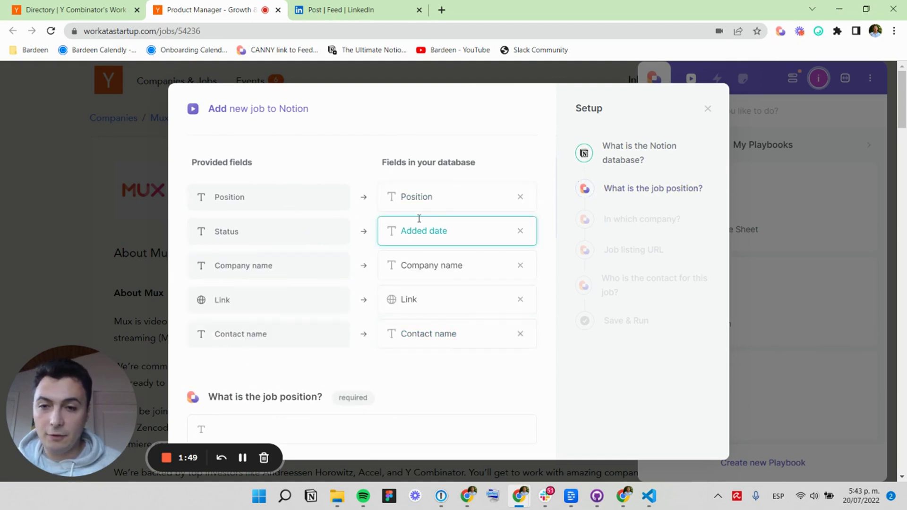
pyautogui.click(520, 232)
pyautogui.scroll(-3, 518, 233)
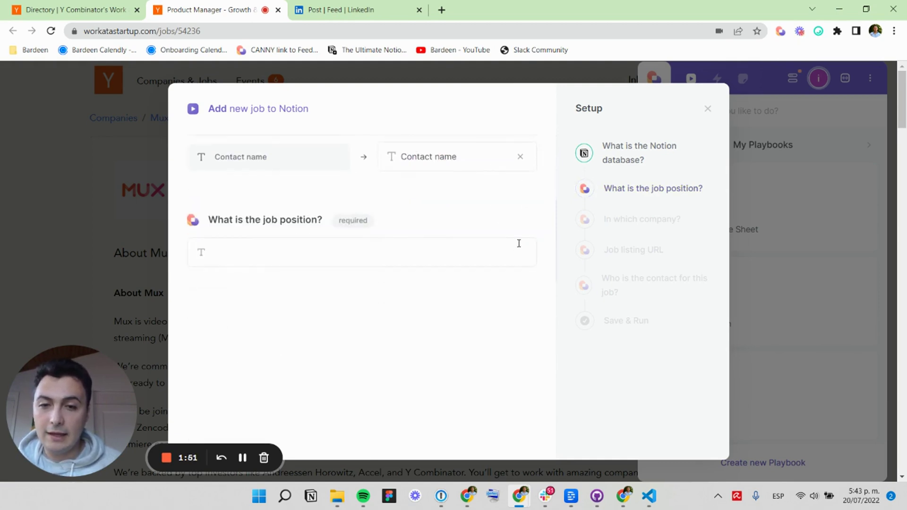
pyautogui.scroll(2, 515, 238)
pyautogui.scroll(-3, 473, 304)
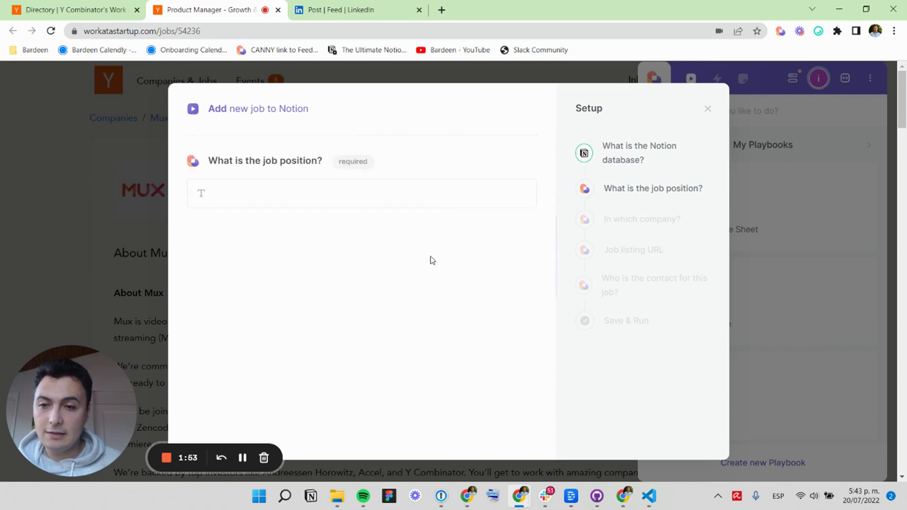
# Enter position 'Product Manager - Growth', company Mux, the current page URL and contact 'Unknown'.
pyautogui.click(365, 185)
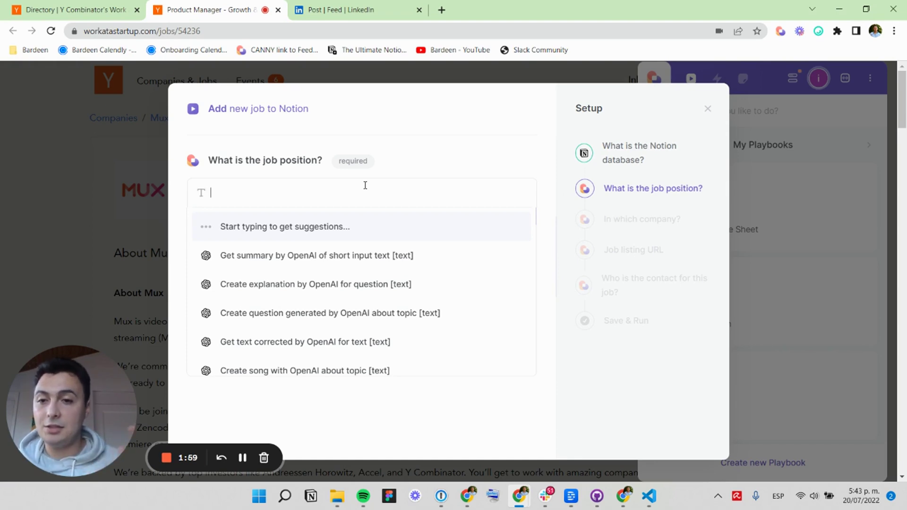
pyautogui.write('Por')
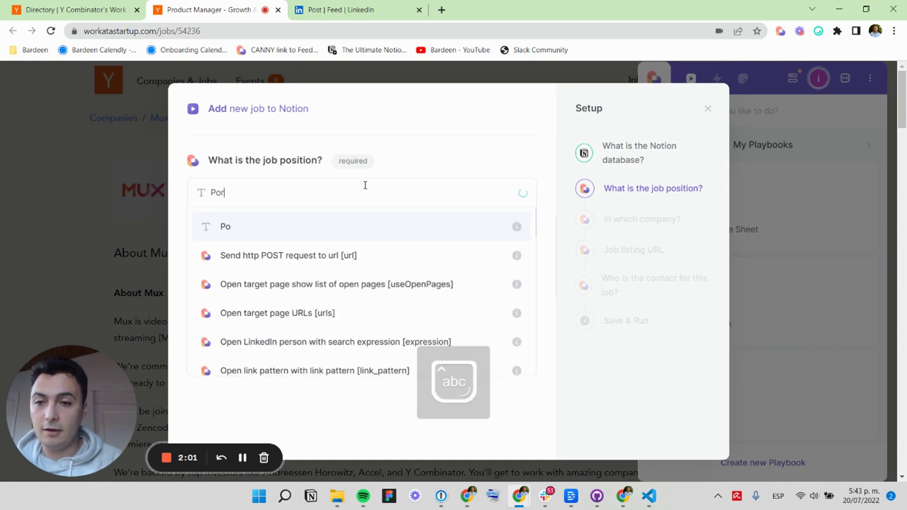
pyautogui.press('BackSpace')
pyautogui.press('BackSpace')
pyautogui.write('roduct Manager - ')
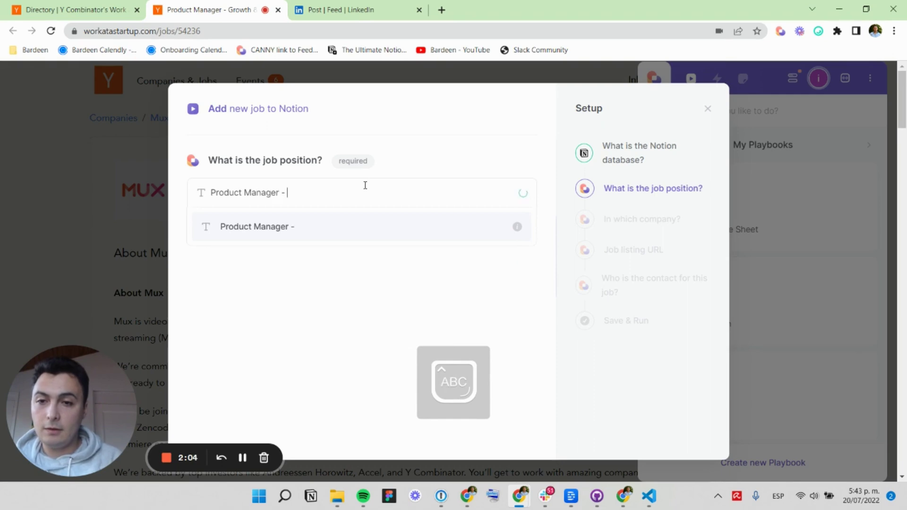
pyautogui.write('Growth')
pyautogui.press('Return')
pyautogui.write('M')
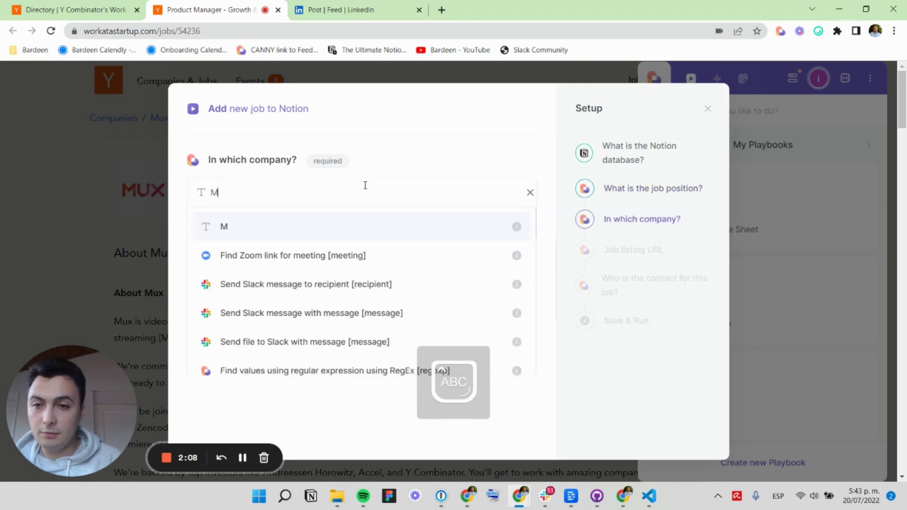
pyautogui.write('ux')
pyautogui.press('Return')
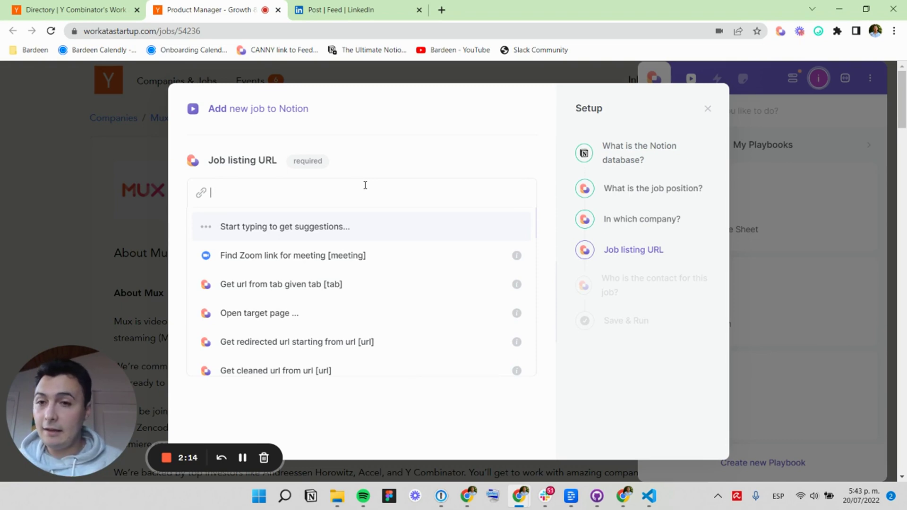
pyautogui.write('c')
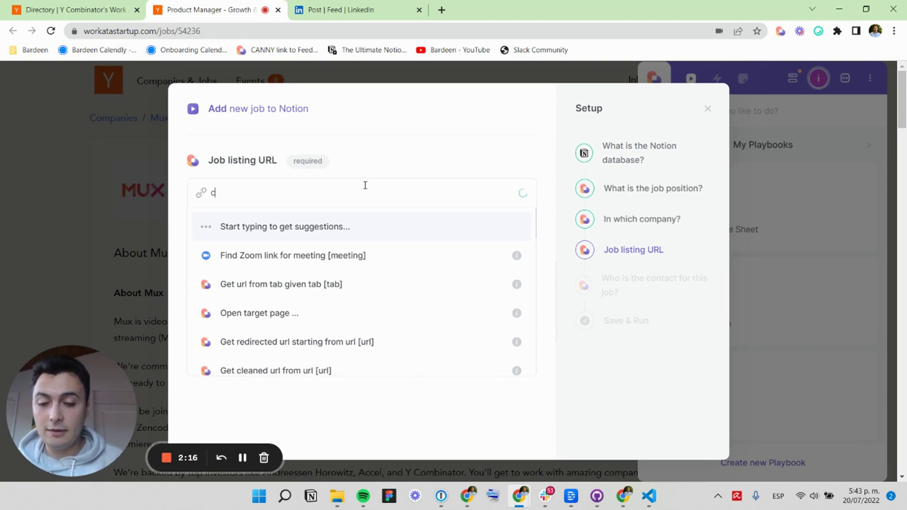
pyautogui.write('urrent')
pyautogui.press('Return')
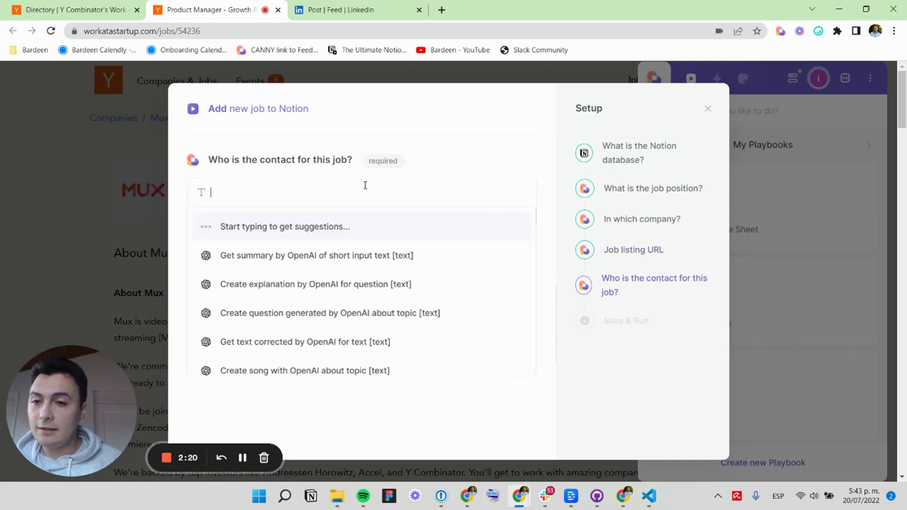
pyautogui.write('Unknown')
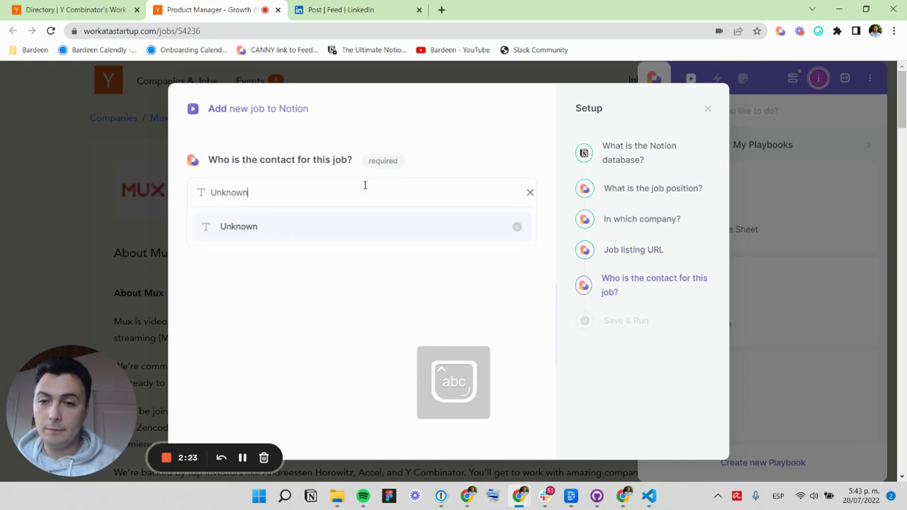
pyautogui.press('Return')
# Run the playbook, check the new card under Saved on Job Board | JH, then return to the Mux posting.
pyautogui.click(412, 281)
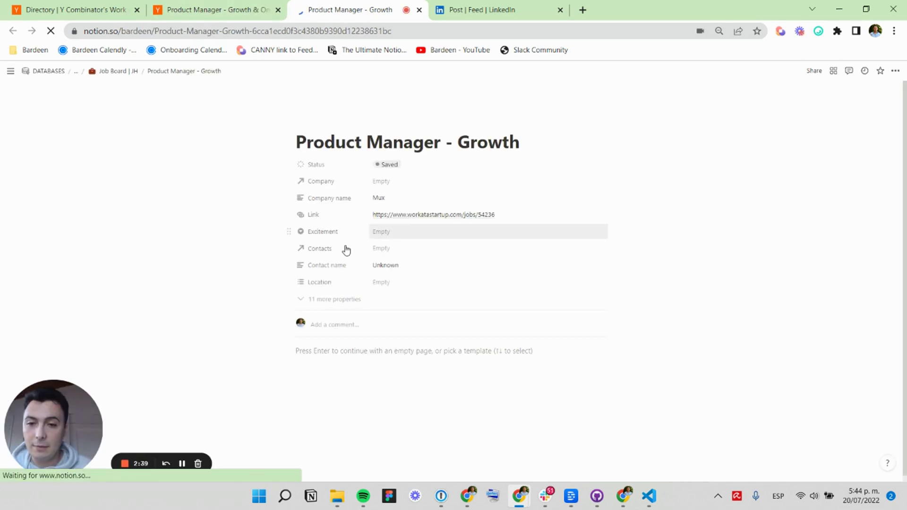
pyautogui.click(117, 72)
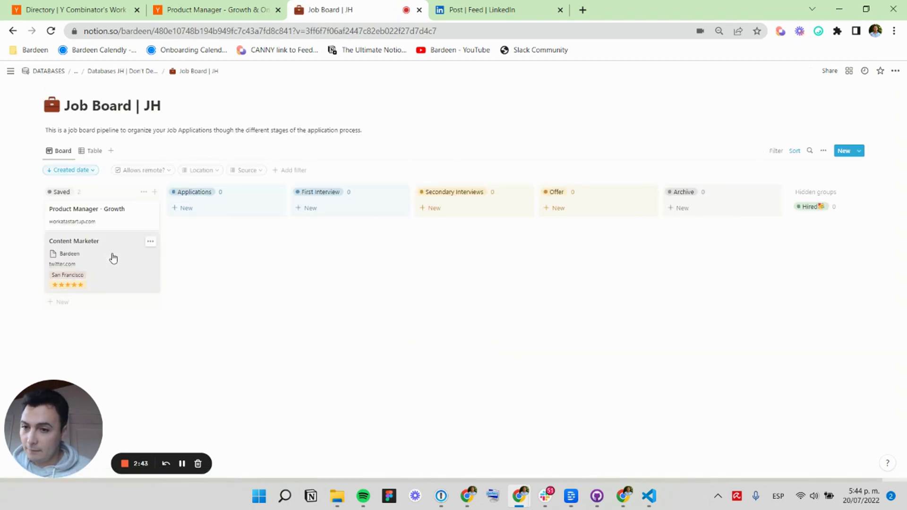
pyautogui.click(97, 220)
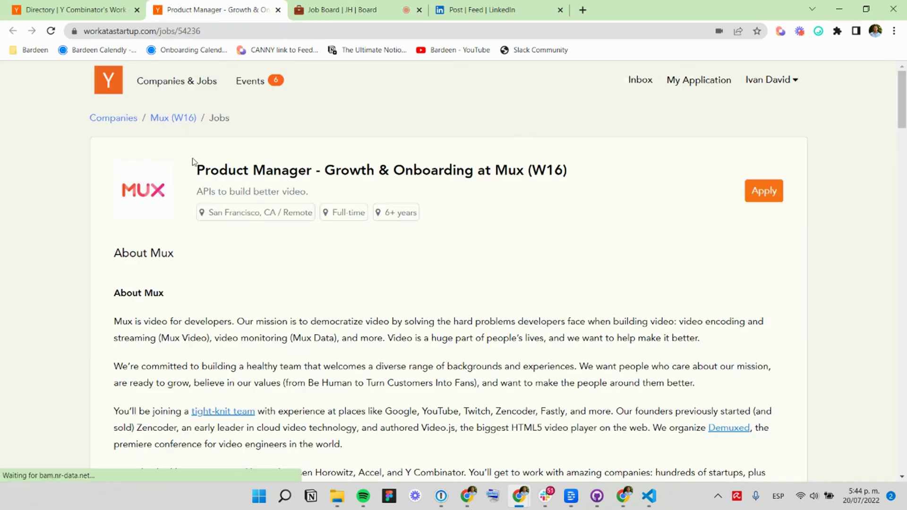
# From the directory, open Instawork's Sr. Product Manager job and select its title.
pyautogui.click(62, 12)
pyautogui.scroll(-4, 214, 328)
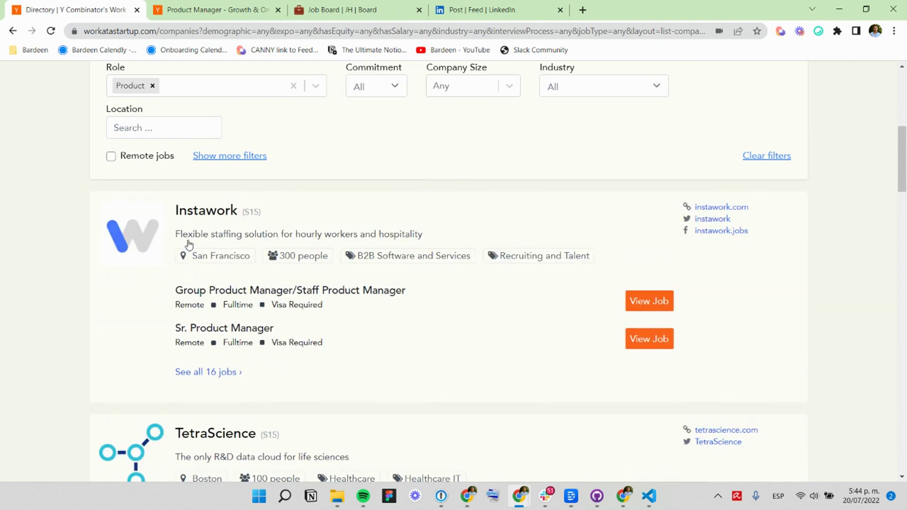
pyautogui.click(225, 328)
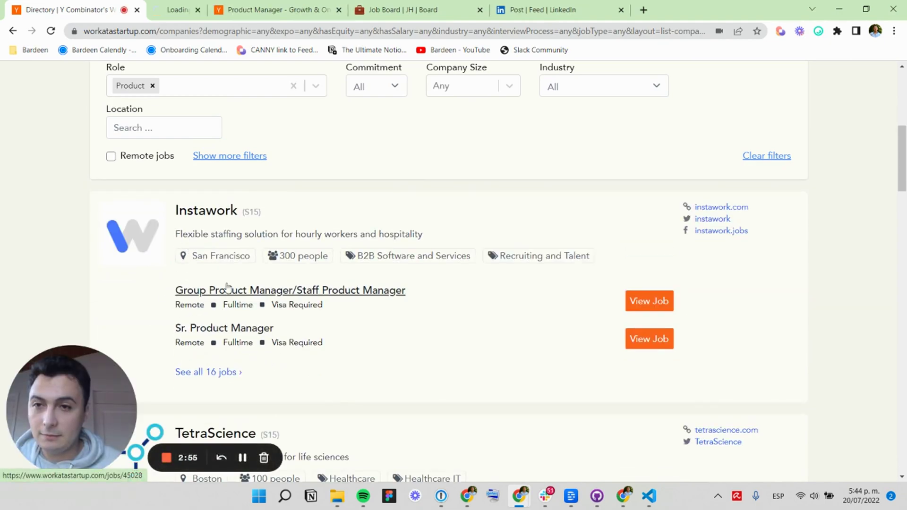
pyautogui.scroll(-5, 367, 230)
pyautogui.scroll(5, 367, 229)
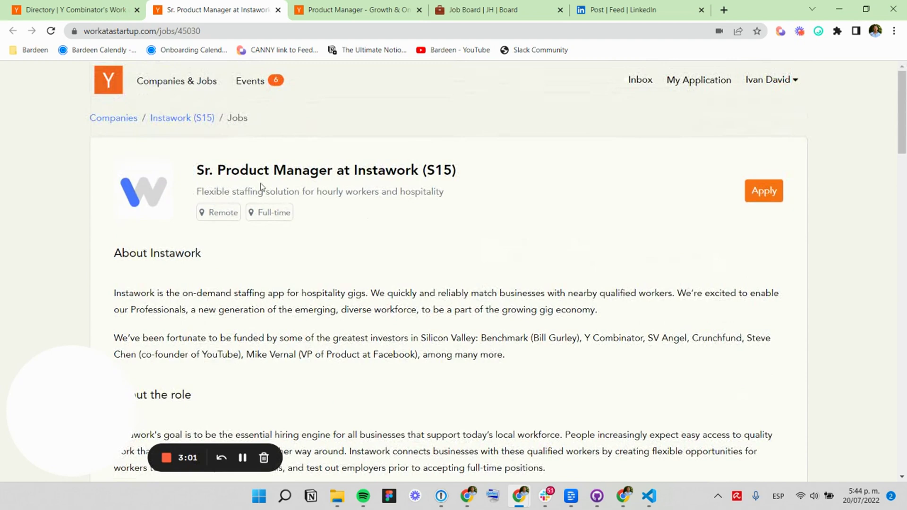
pyautogui.moveTo(193, 172); pyautogui.dragTo(460, 172)
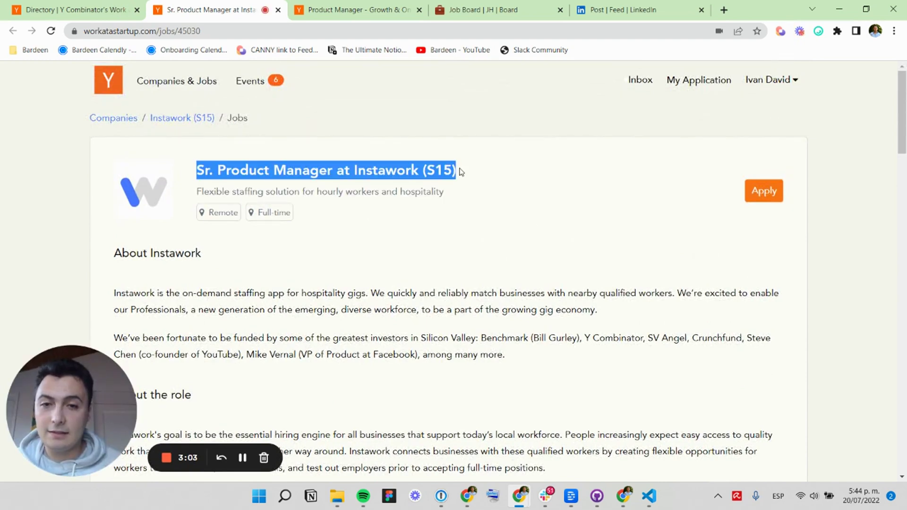
pyautogui.moveTo(195, 171); pyautogui.dragTo(474, 157)
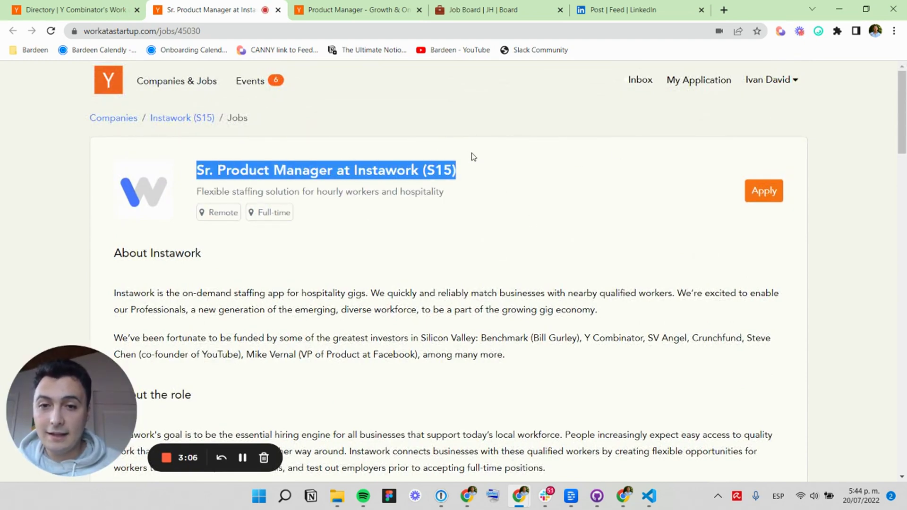
# Reselect the full job title and start the Add new job to Coda playbook.
pyautogui.click(780, 31)
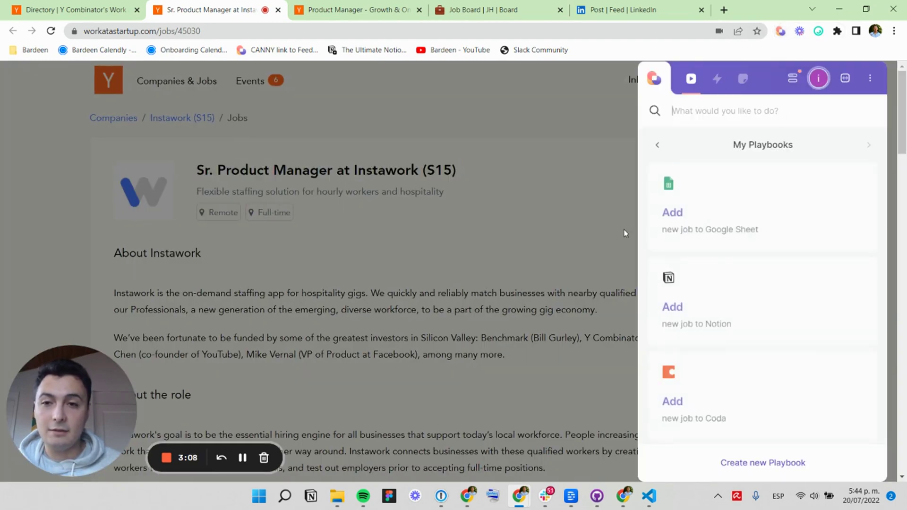
pyautogui.click(533, 206)
pyautogui.moveTo(195, 191); pyautogui.dragTo(298, 188)
pyautogui.moveTo(456, 169)
pyautogui.mouseDown()
pyautogui.moveTo(188, 166)
pyautogui.moveTo(456, 165)
pyautogui.mouseUp()
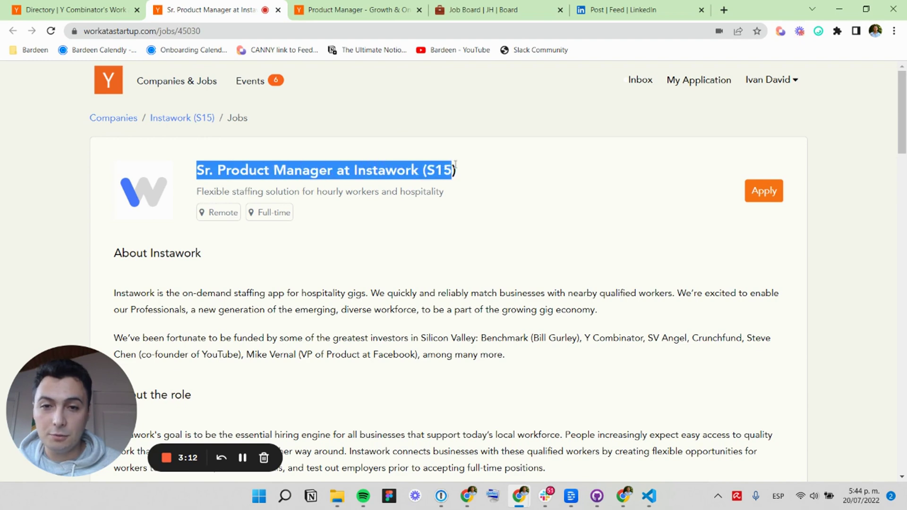
pyautogui.click(780, 31)
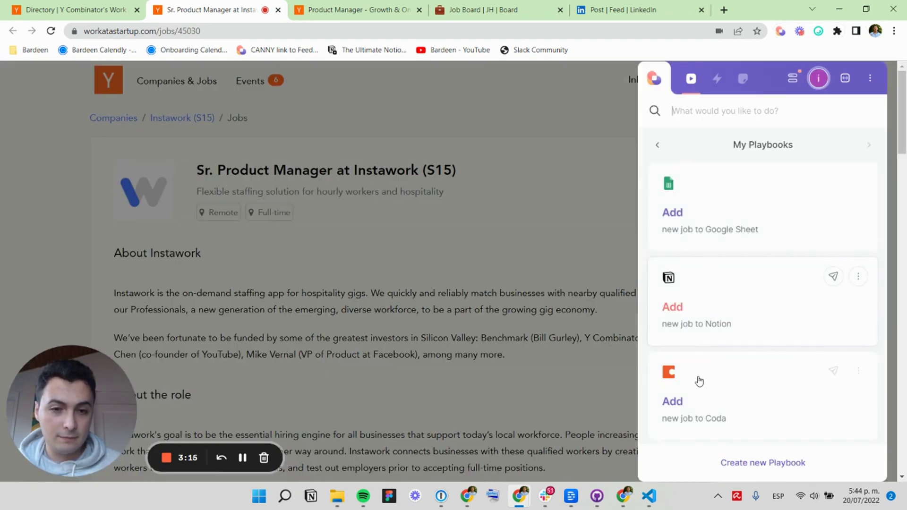
pyautogui.click(649, 378)
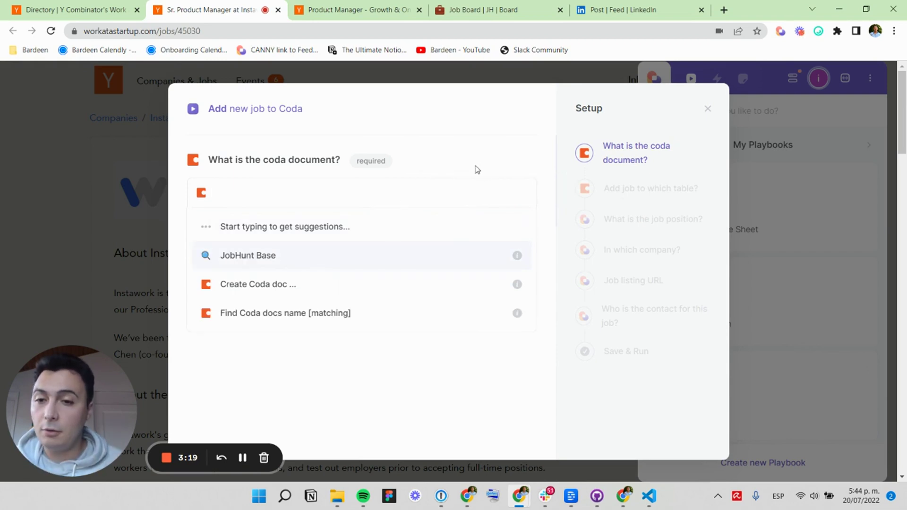
# Choose JobHunt Base and Job board, with position from selected text, company Instacart and the current page URL.
pyautogui.click(336, 262)
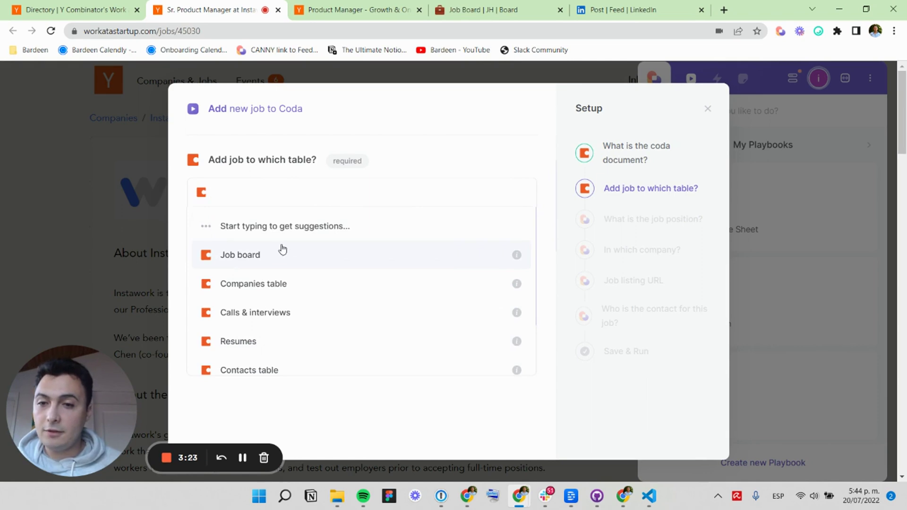
pyautogui.click(273, 259)
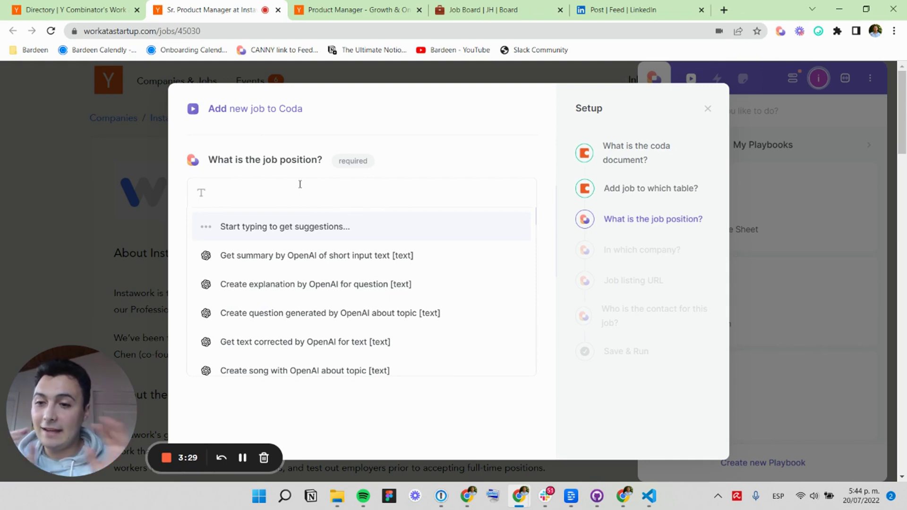
pyautogui.write('select')
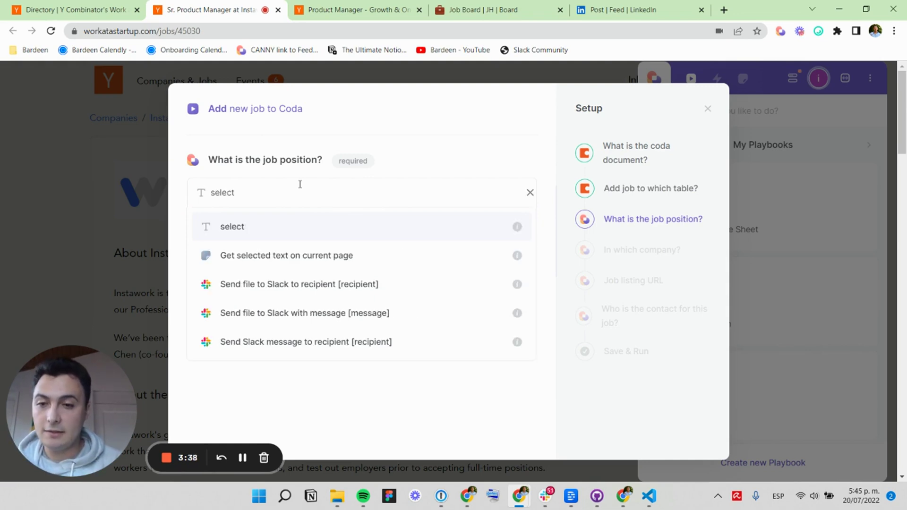
pyautogui.click(320, 257)
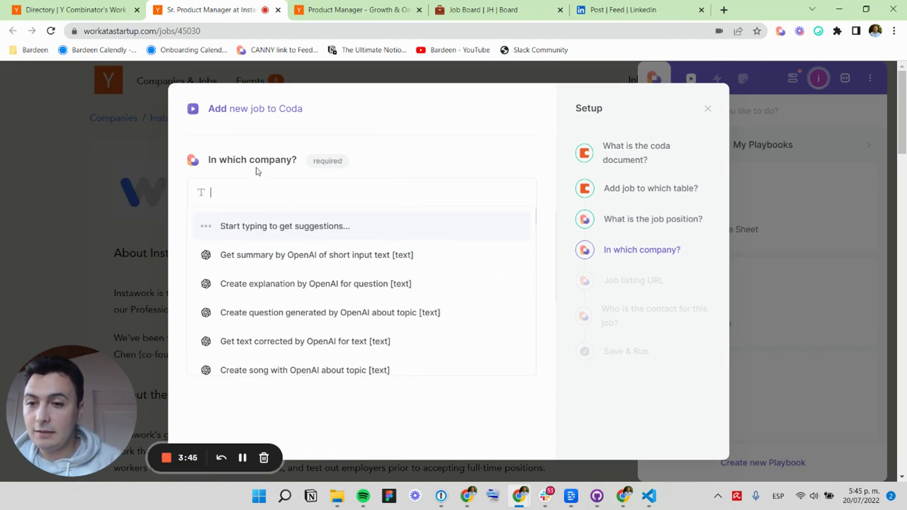
pyautogui.write('Instacar')
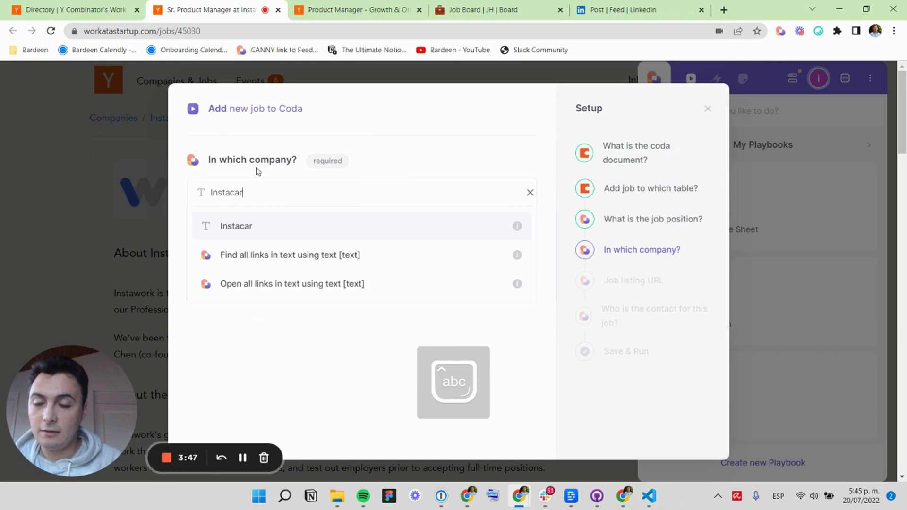
pyautogui.write('t')
pyautogui.press('Return')
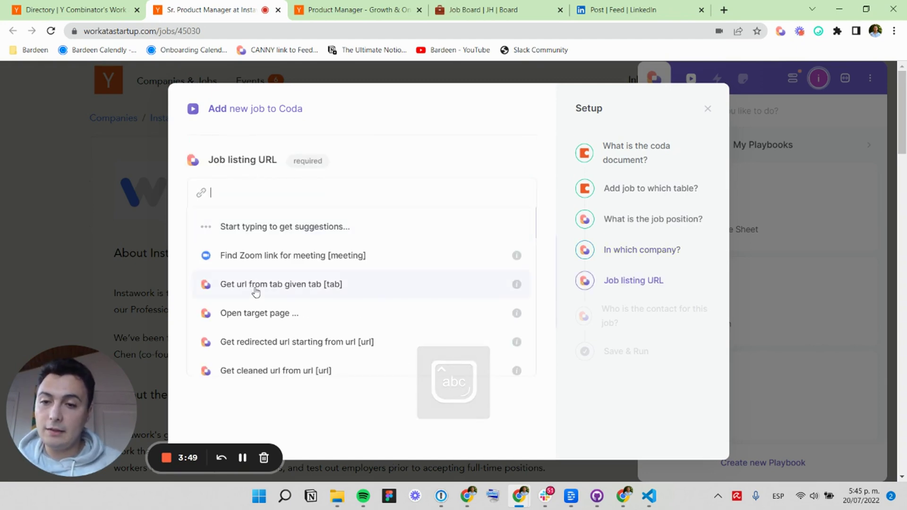
pyautogui.write('current')
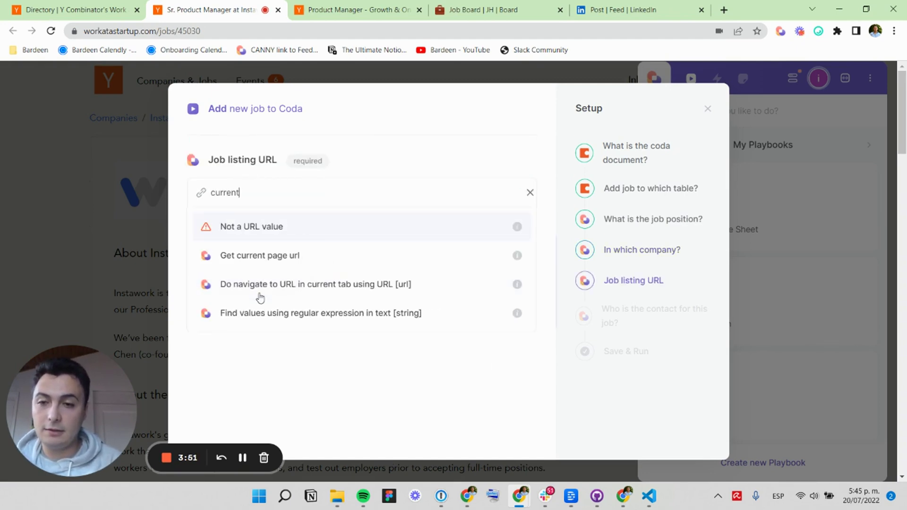
pyautogui.press('Return')
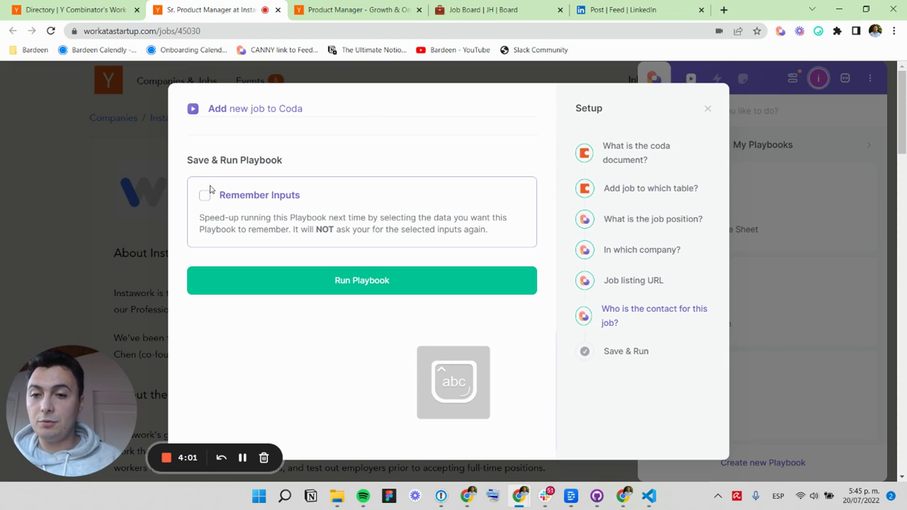
# Have the Coda playbook remember only the document and table inputs, then save and run it.
pyautogui.click(205, 195)
pyautogui.scroll(-2, 350, 218)
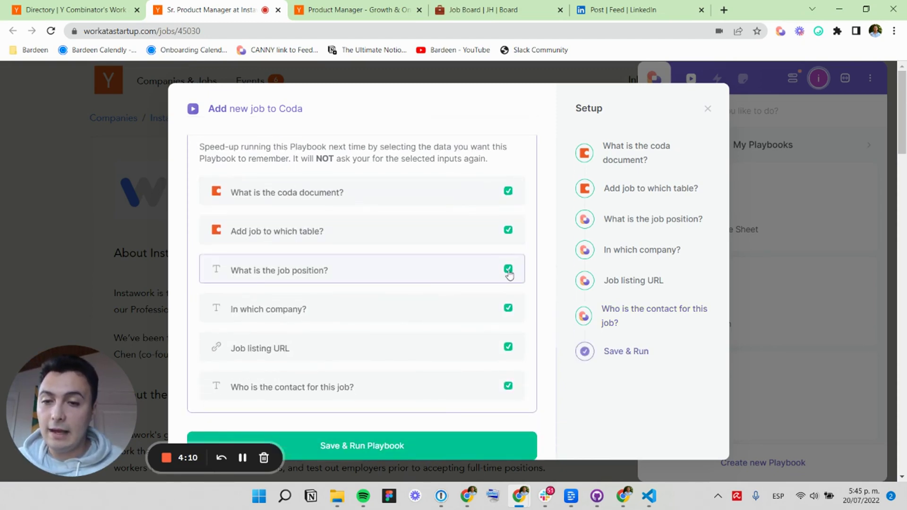
pyautogui.click(508, 269)
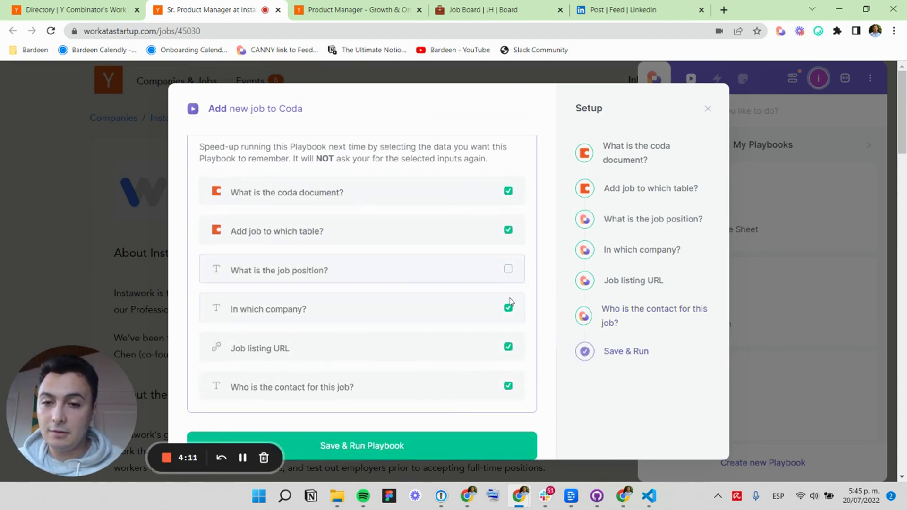
pyautogui.click(509, 346)
pyautogui.click(508, 386)
pyautogui.scroll(-5, 508, 386)
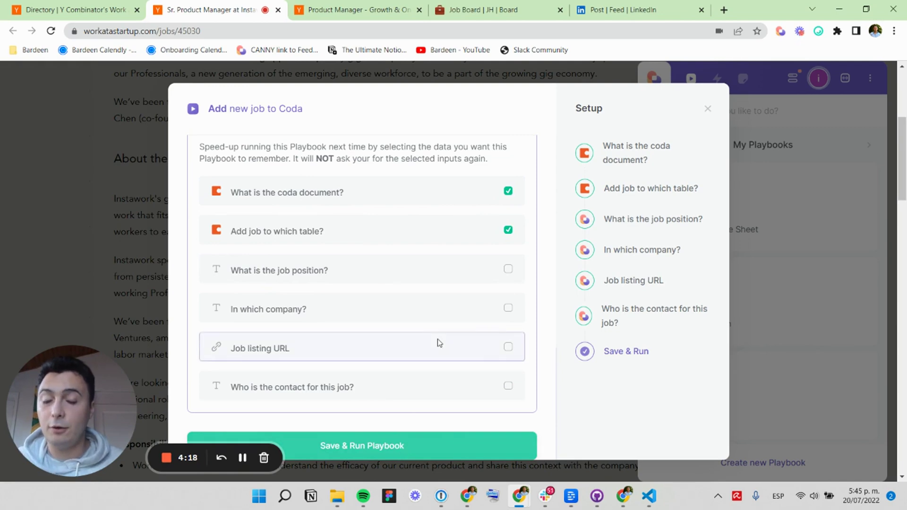
pyautogui.click(352, 448)
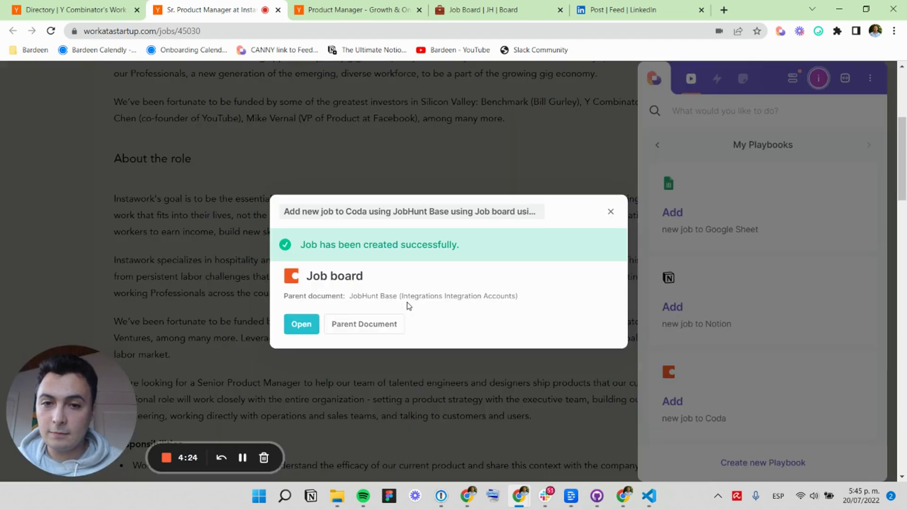
# Open the new Sr. Product Manager at Instawork row in Coda to check its fields, then return to the posting.
pyautogui.click(301, 324)
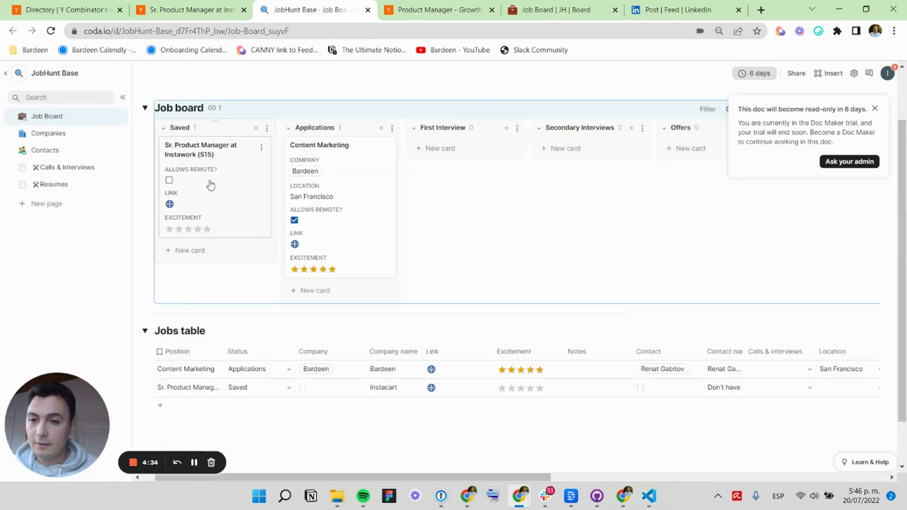
pyautogui.click(208, 184)
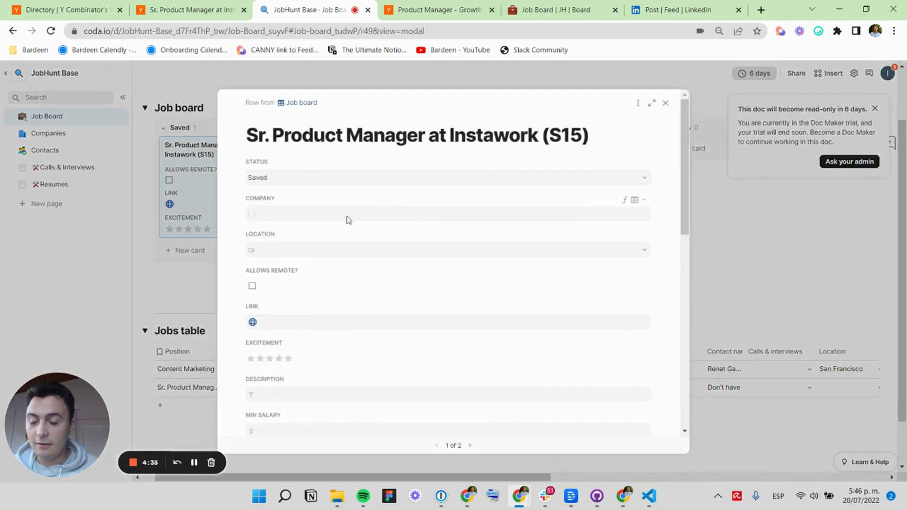
pyautogui.scroll(-10, 676, 219)
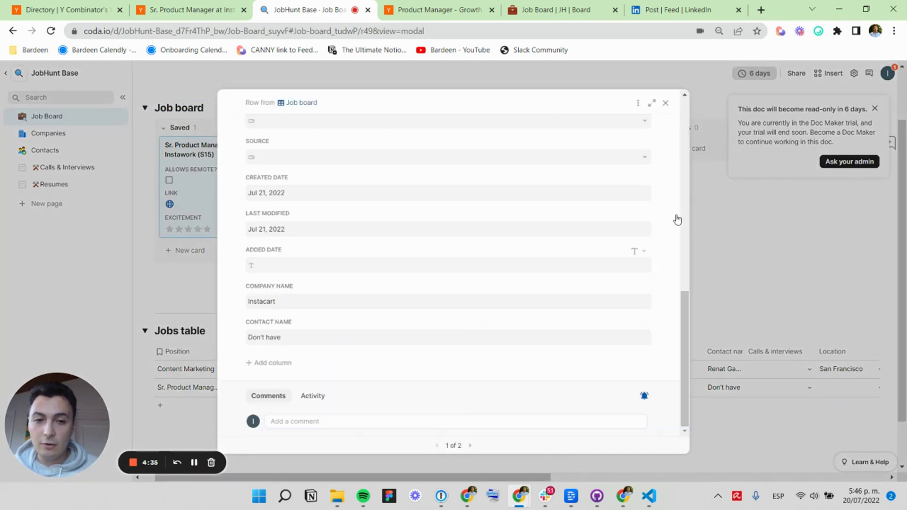
pyautogui.scroll(6, 338, 288)
pyautogui.scroll(5, 338, 285)
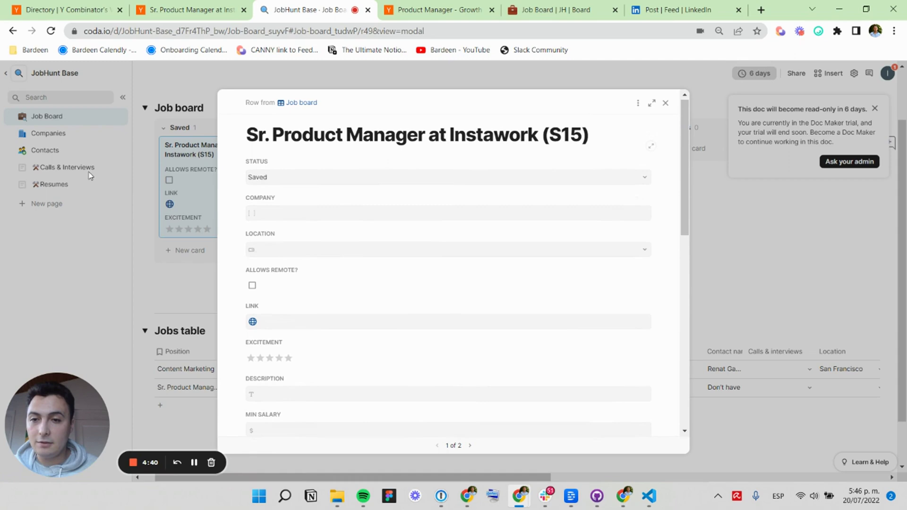
pyautogui.click(213, 9)
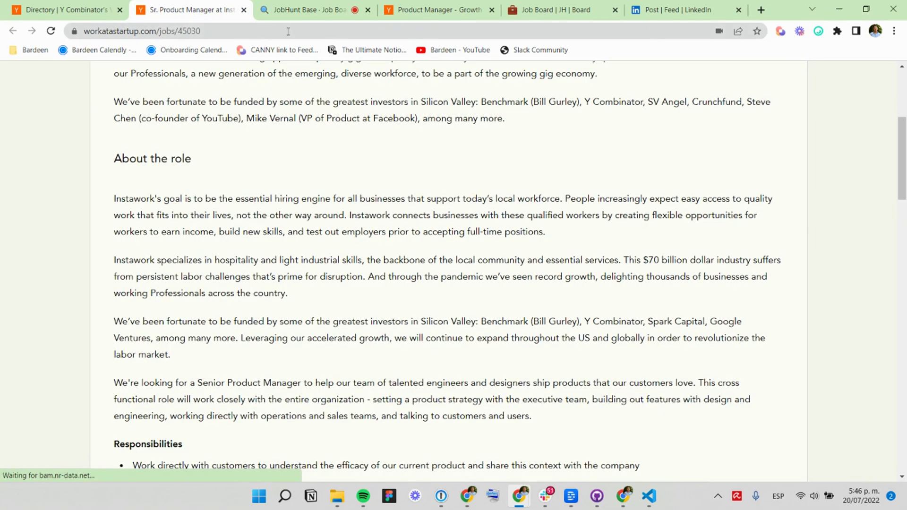
# On the LinkedIn Truora hiring post, select the post text and start the Add new job to Google Sheet playbook.
pyautogui.click(661, 12)
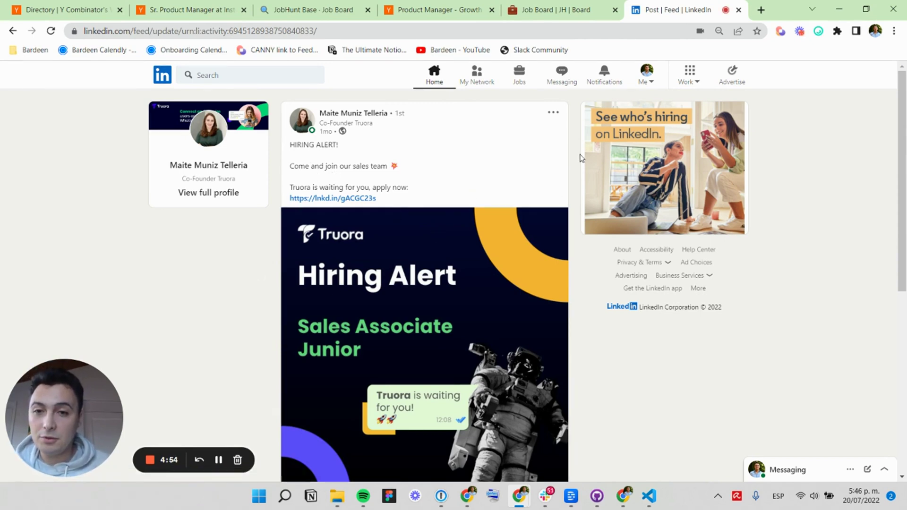
pyautogui.rightClick(357, 206)
pyautogui.moveTo(378, 200); pyautogui.dragTo(289, 198)
pyautogui.hotkey('ctrl', 'c')
pyautogui.click(780, 32)
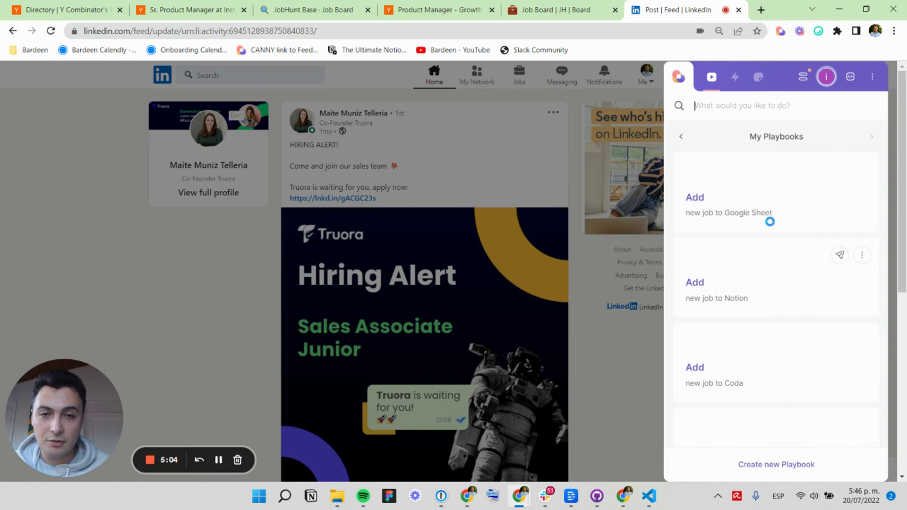
pyautogui.click(745, 204)
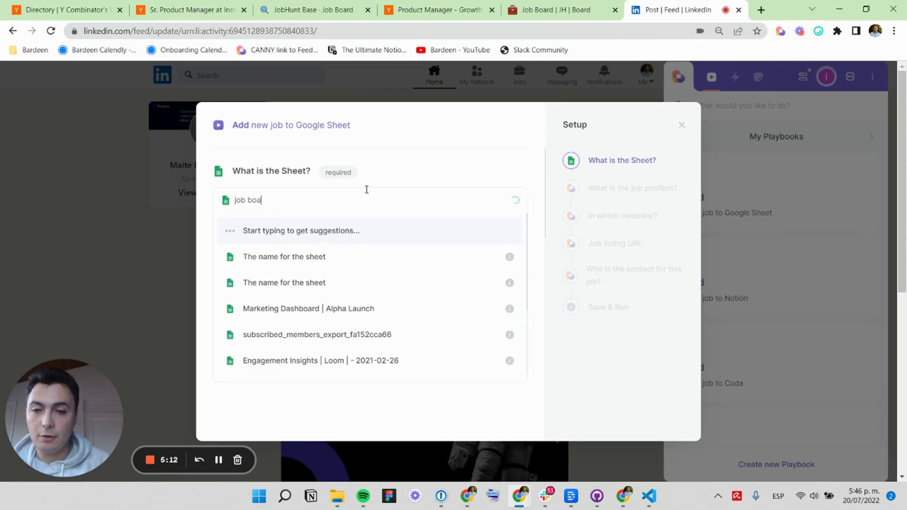
# Choose the Job Board | JH sheet for the Google Sheet playbook.
pyautogui.write('job board')
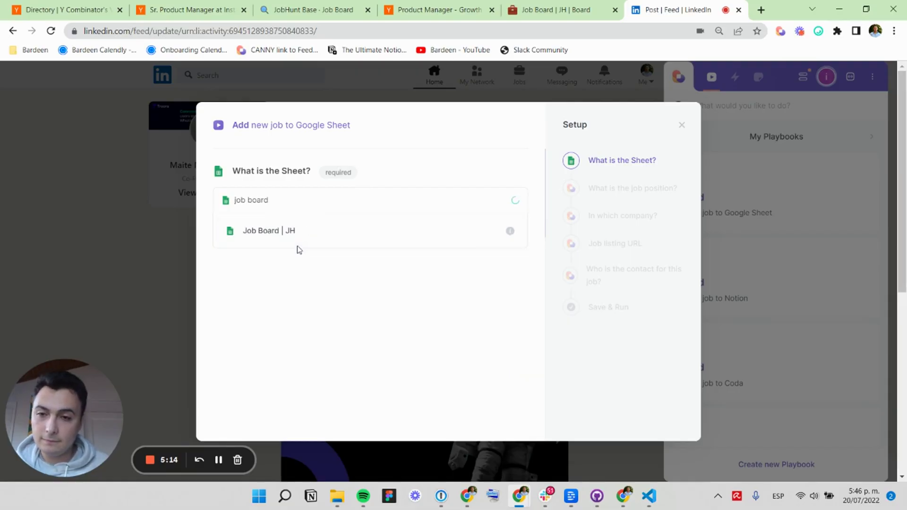
pyautogui.click(297, 232)
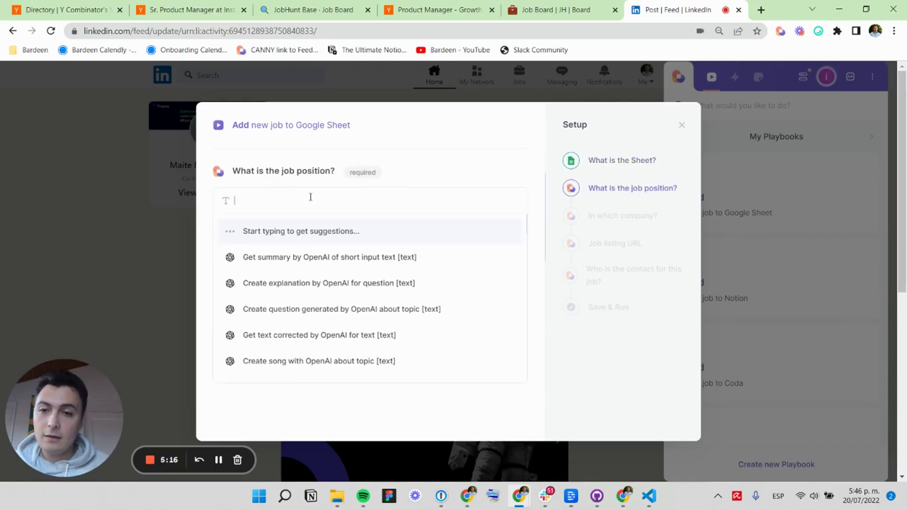
pyautogui.click(778, 33)
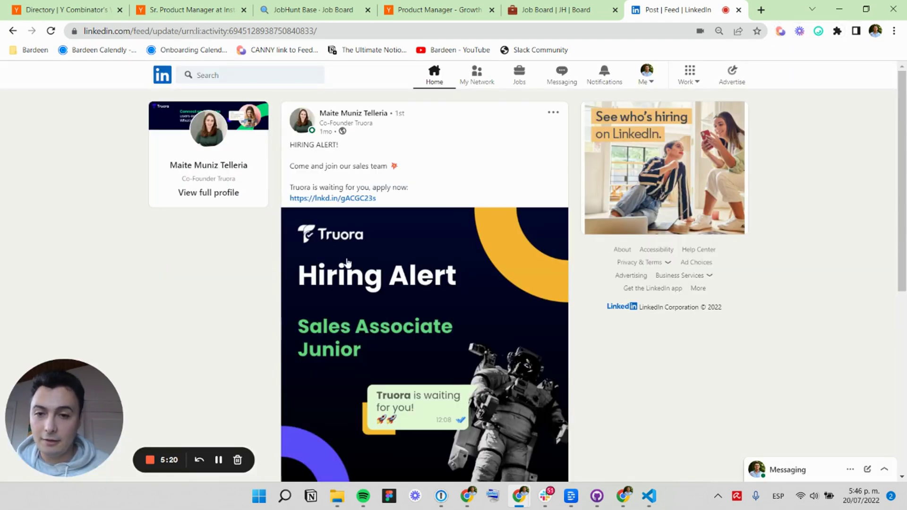
pyautogui.scroll(-1, 391, 294)
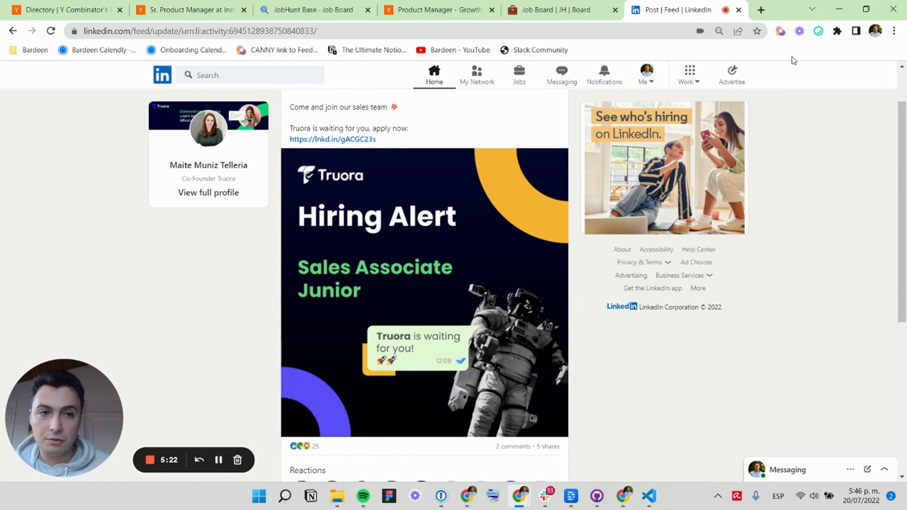
pyautogui.click(781, 31)
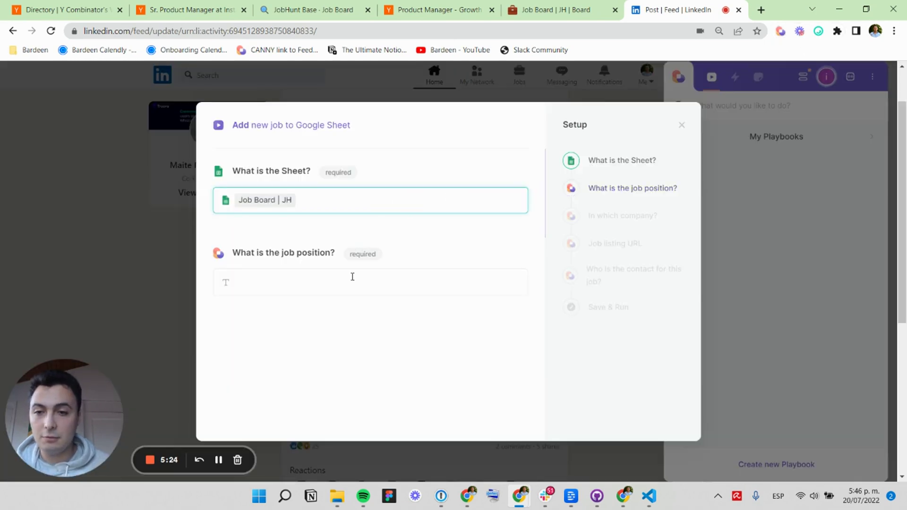
# Enter position 'Sales Associate Junior', company Truora, the pasted post link and the contact person's name.
pyautogui.click(337, 275)
pyautogui.write('S')
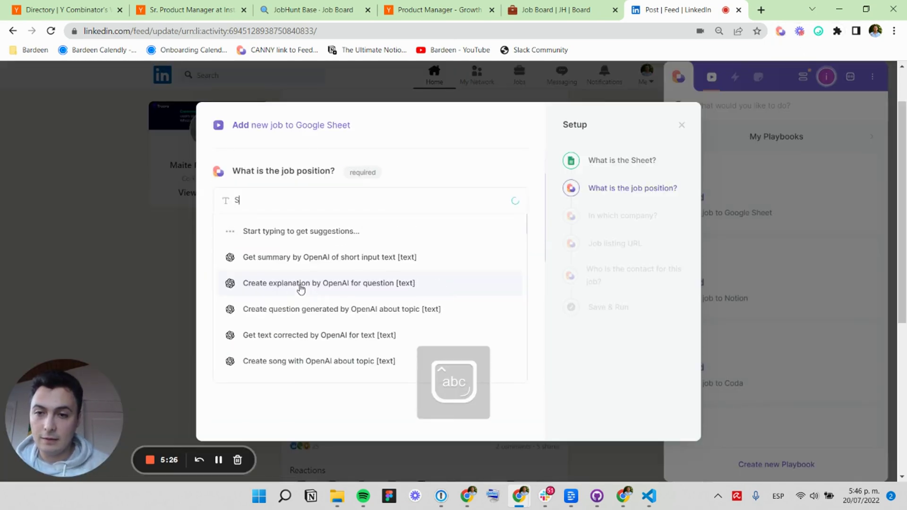
pyautogui.write('ales As')
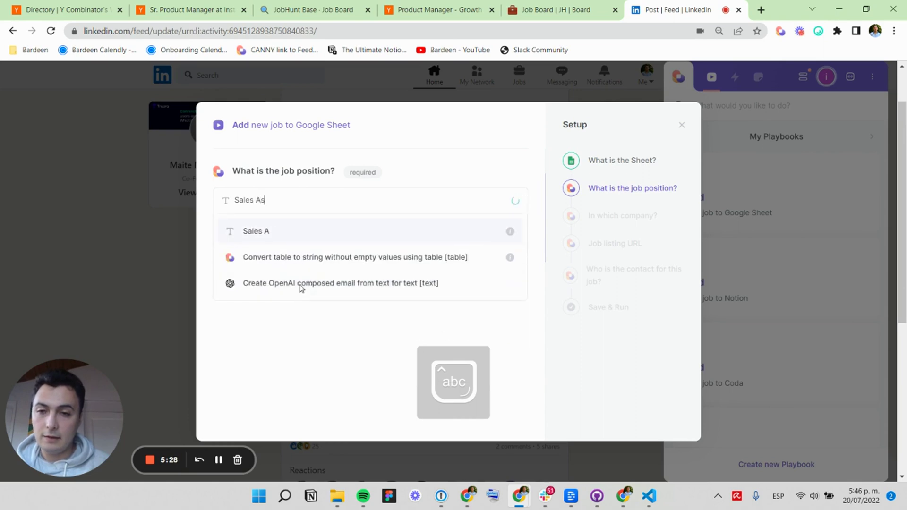
pyautogui.write('sociate Ju')
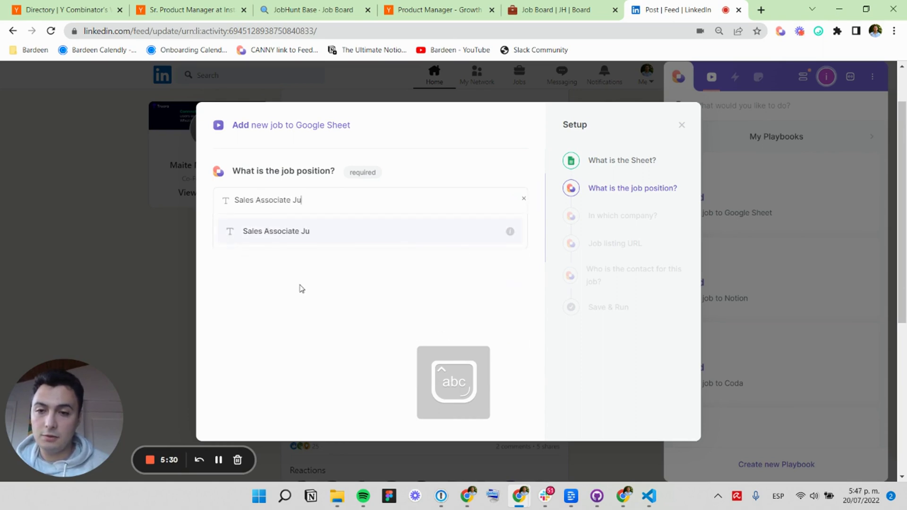
pyautogui.write('nior')
pyautogui.press('Return')
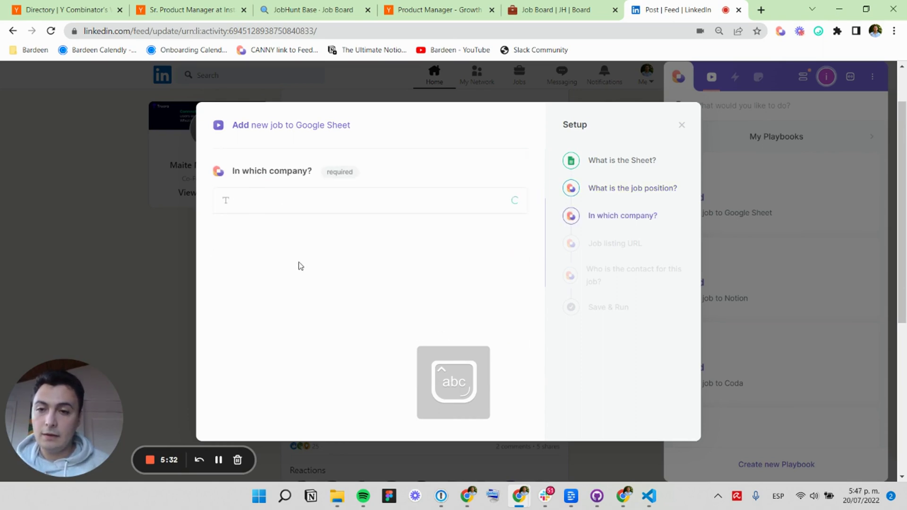
pyautogui.write('Truora')
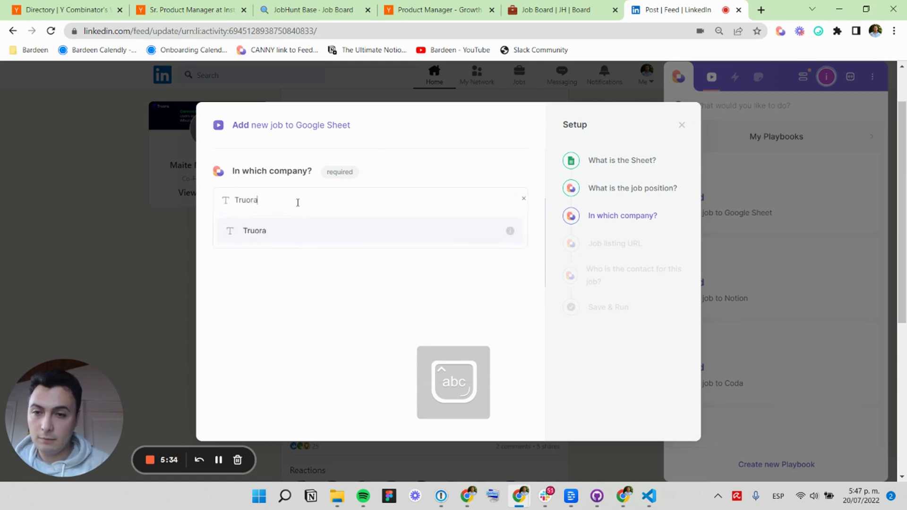
pyautogui.press('Return')
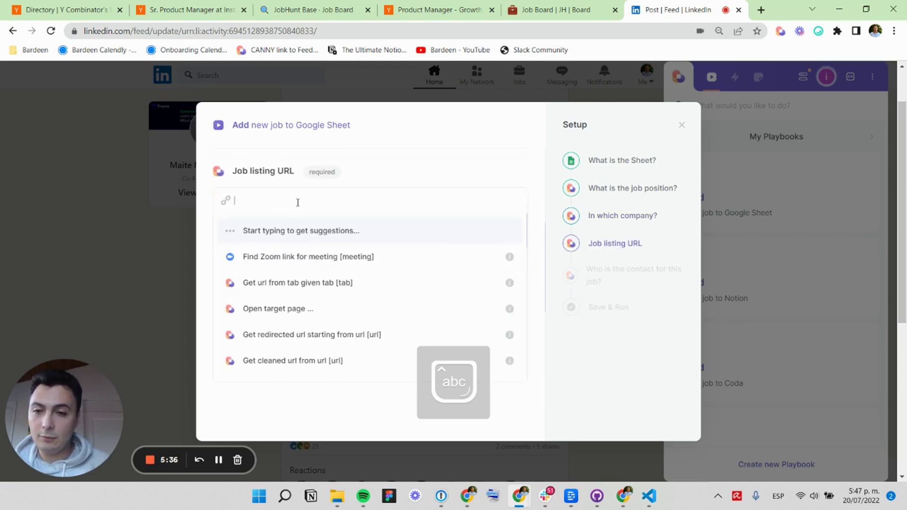
pyautogui.hotkey('ctrl', 'v')
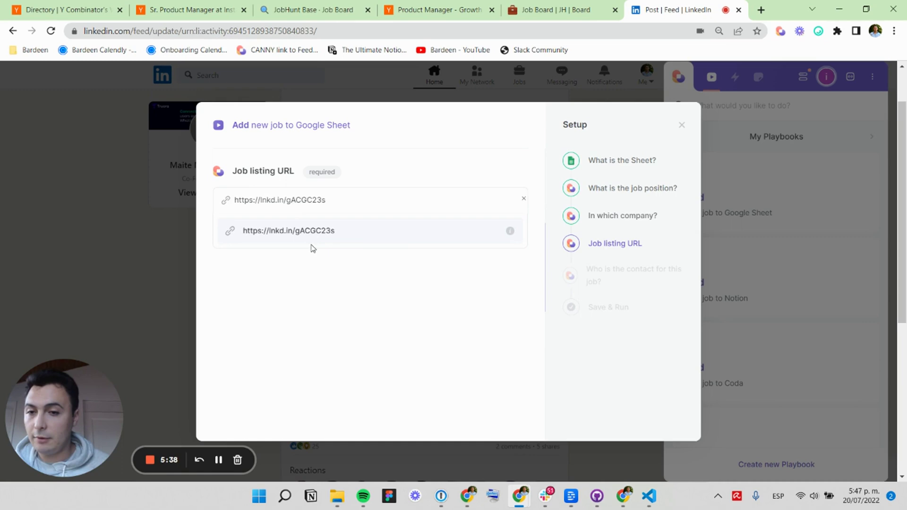
pyautogui.click(303, 235)
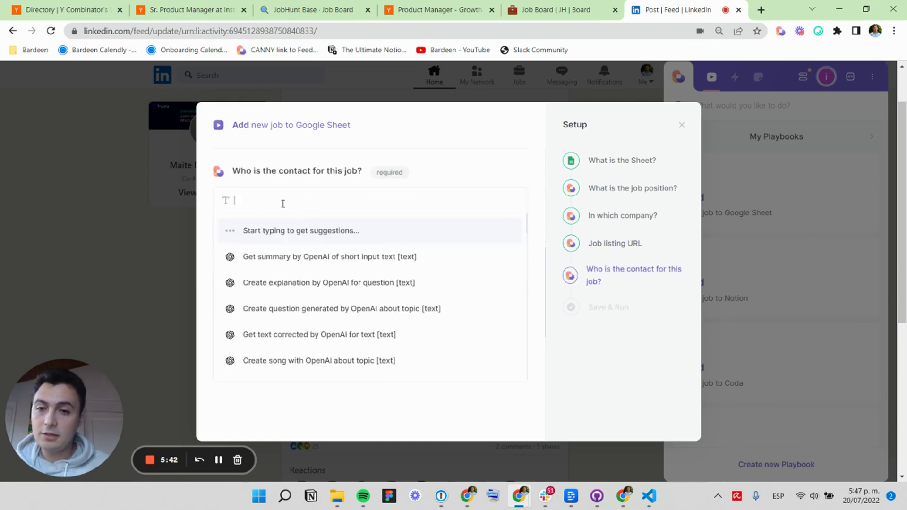
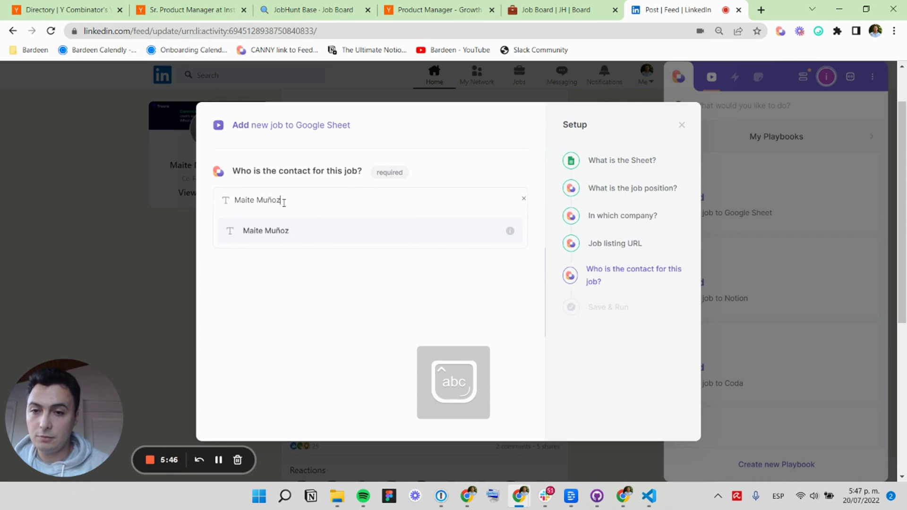
pyautogui.press('Return')
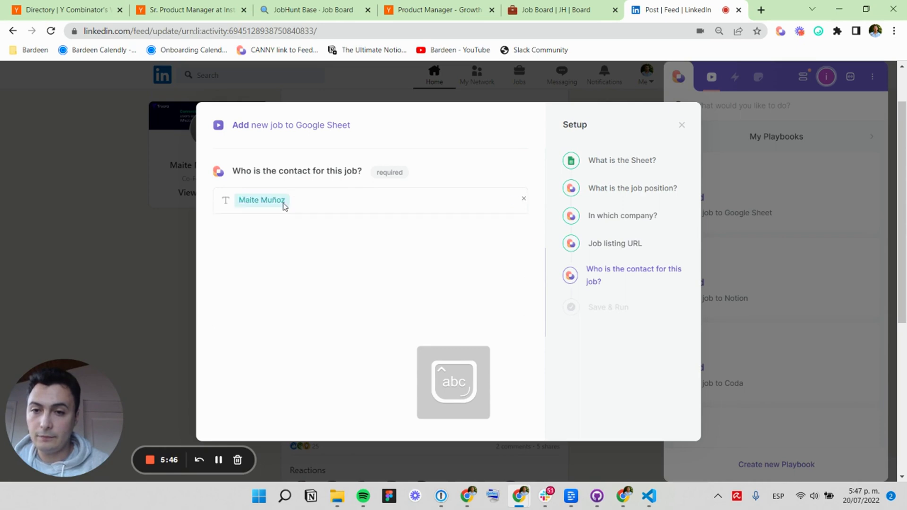
# Remember only the sheet input, then save and run the playbook.
pyautogui.click(279, 204)
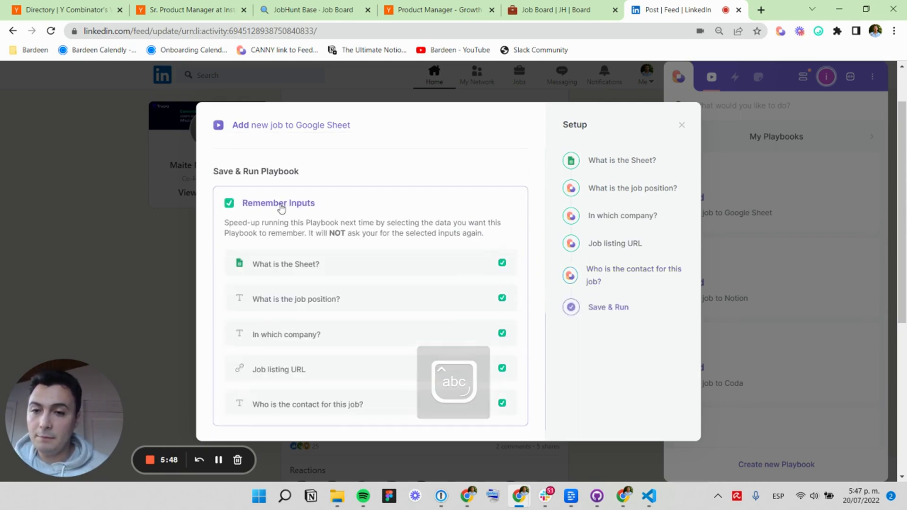
pyautogui.click(503, 333)
pyautogui.click(503, 368)
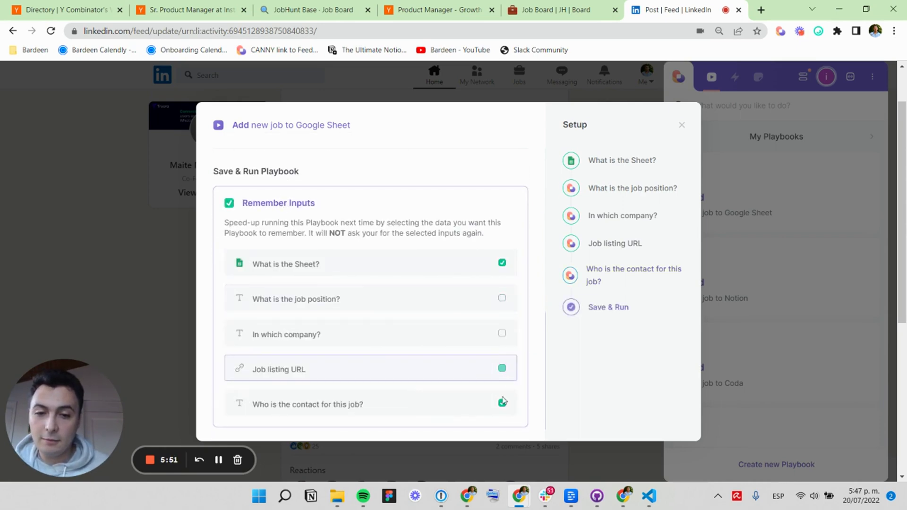
pyautogui.click(502, 402)
pyautogui.scroll(-1, 448, 310)
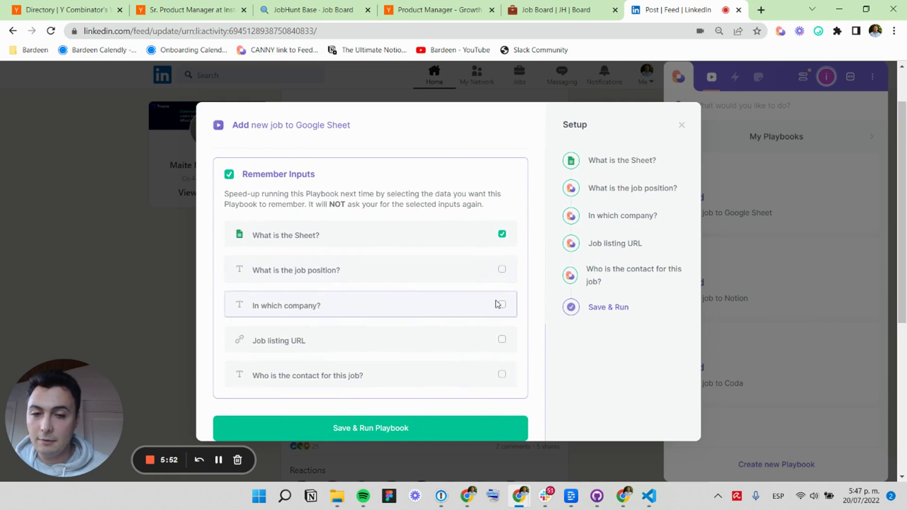
pyautogui.click(404, 428)
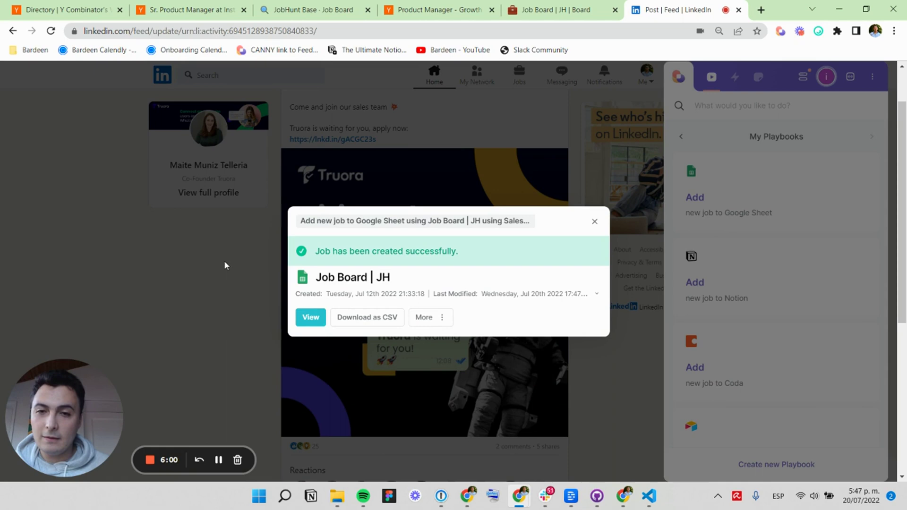
# Dismiss the result card and Bardeen panel and go to the LinkedIn Jobs page.
pyautogui.click(224, 262)
pyautogui.click(512, 109)
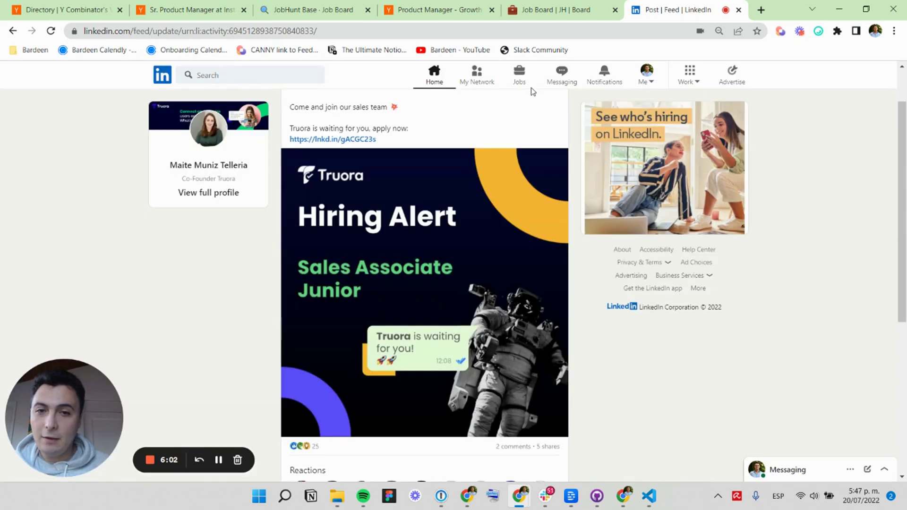
pyautogui.click(516, 83)
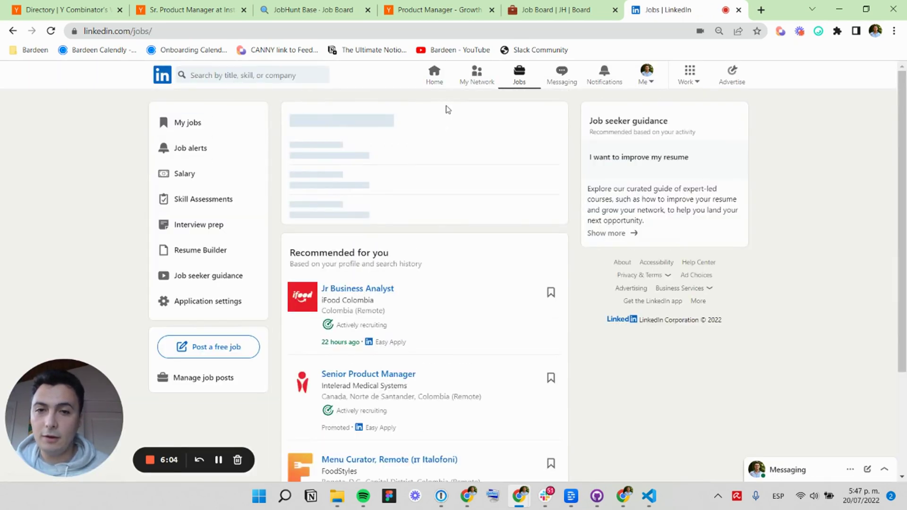
pyautogui.scroll(-2, 369, 267)
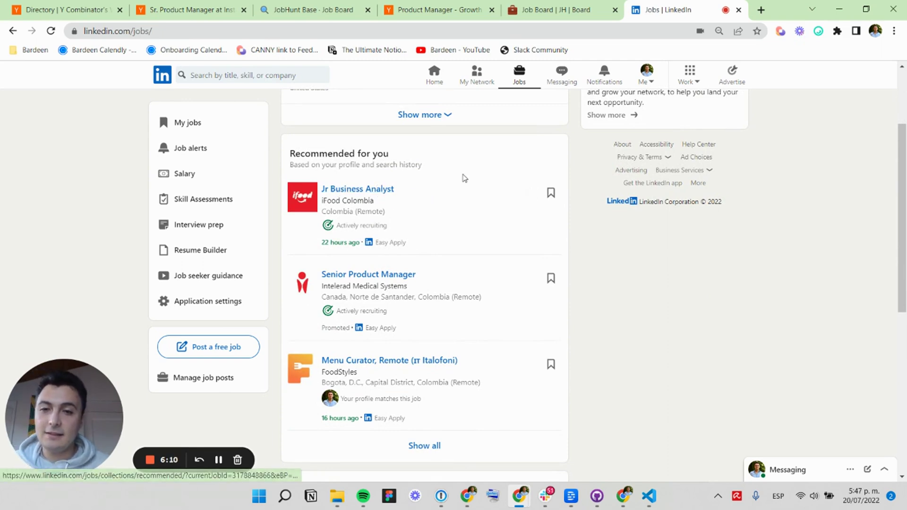
pyautogui.click(780, 31)
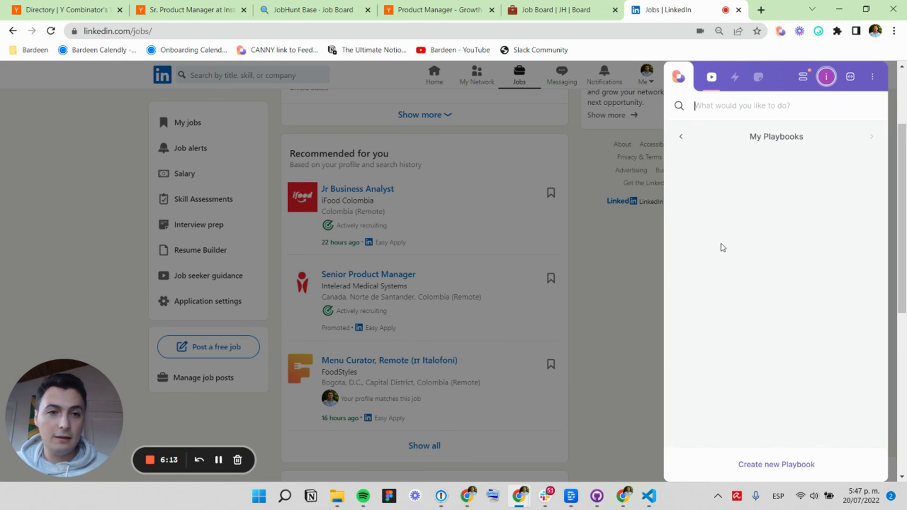
pyautogui.scroll(-2, 749, 279)
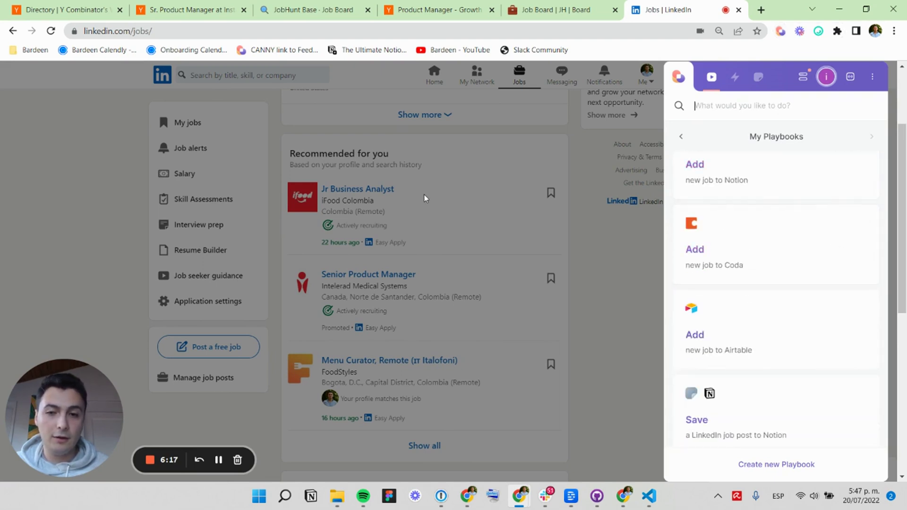
# Open the Jr Business Analyst job, highlight 'iFood Colombia', and browse the Bardeen playbook list.
pyautogui.moveTo(424, 195); pyautogui.dragTo(325, 200)
pyautogui.click(320, 204)
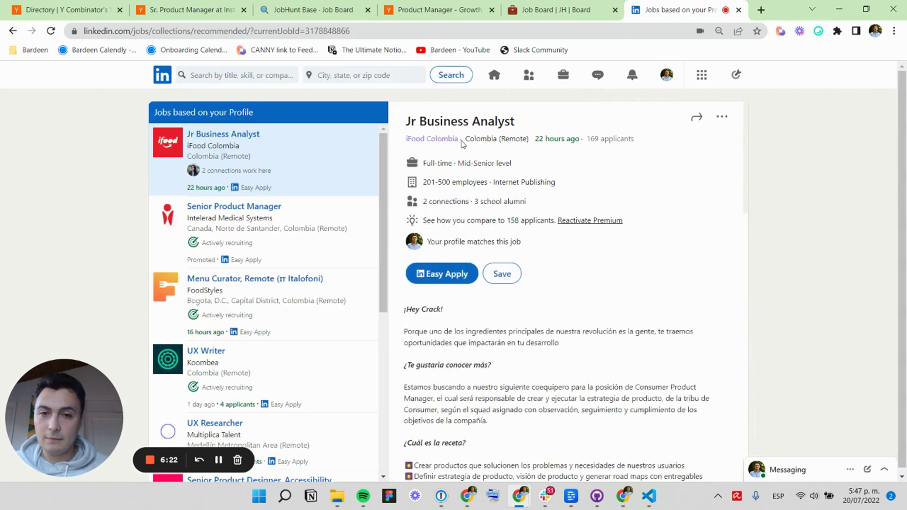
pyautogui.moveTo(463, 144); pyautogui.dragTo(404, 140)
pyautogui.click(781, 32)
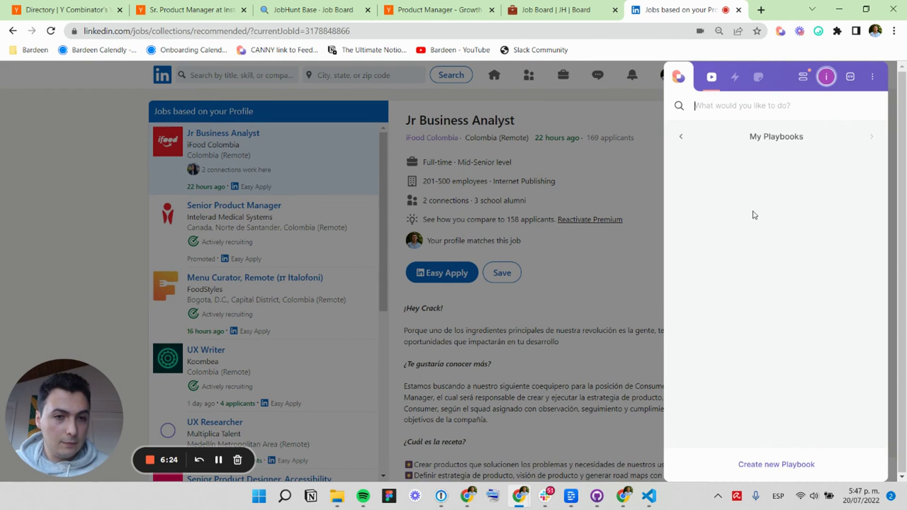
pyautogui.scroll(-2, 750, 257)
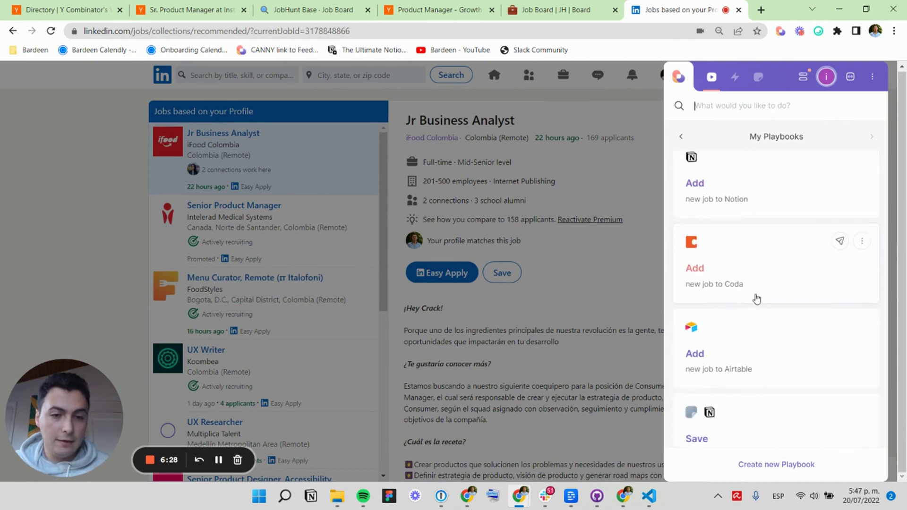
pyautogui.scroll(-2, 756, 298)
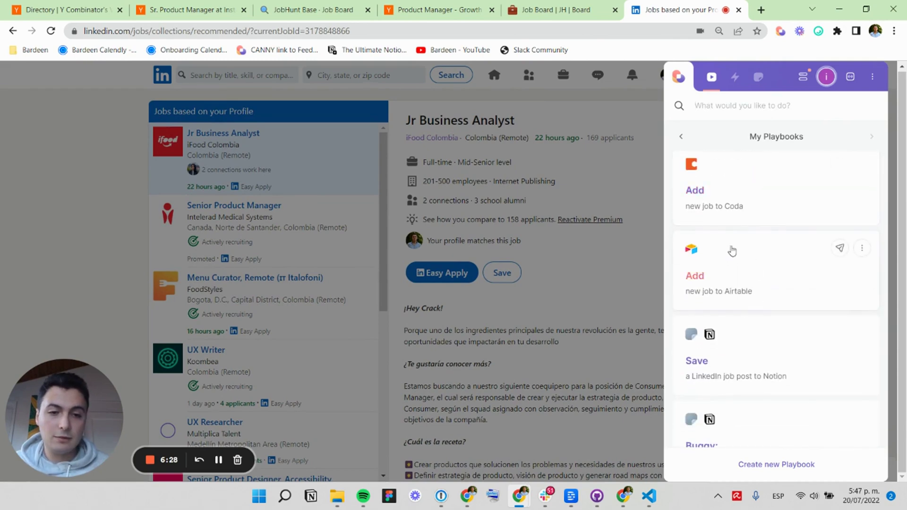
# Run the Add new job to Airtable playbook on the Job Board table with position 'Jr Business'.
pyautogui.click(750, 268)
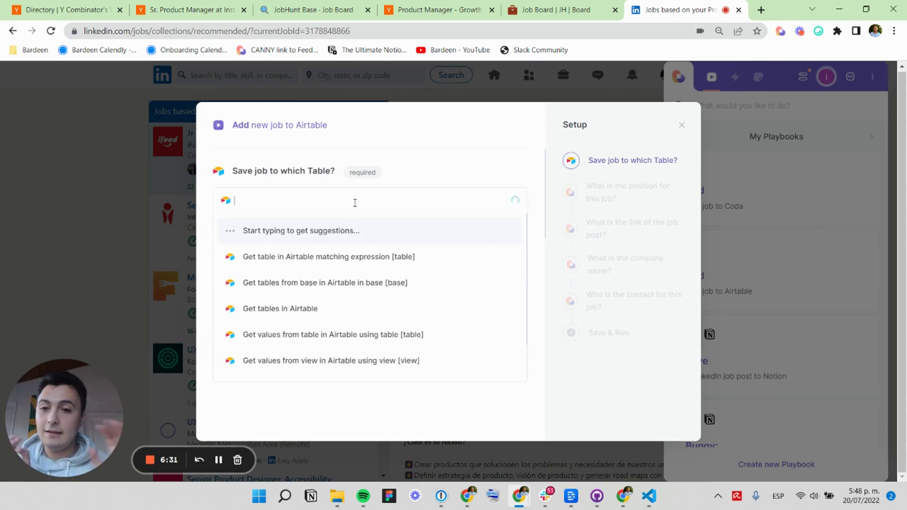
pyautogui.write('Job board')
pyautogui.click(281, 239)
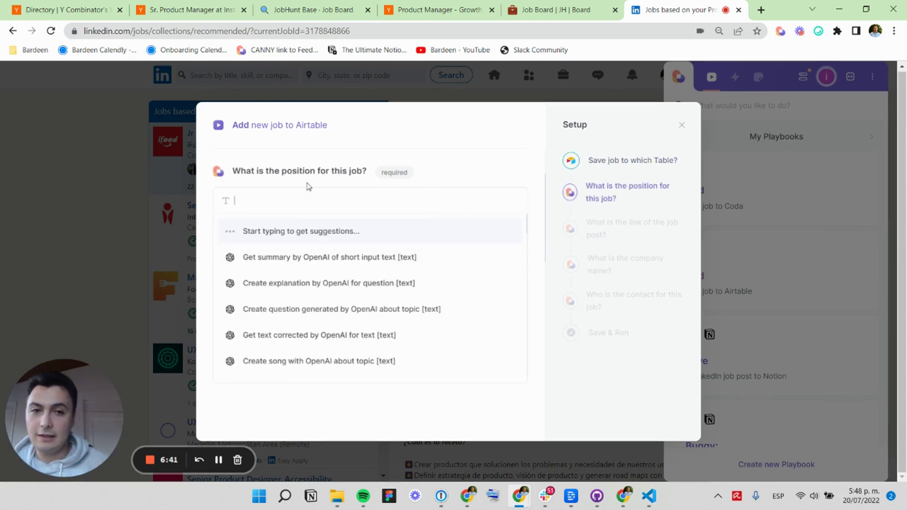
pyautogui.write('#')
pyautogui.press('Escape')
pyautogui.write('Jr Business A')
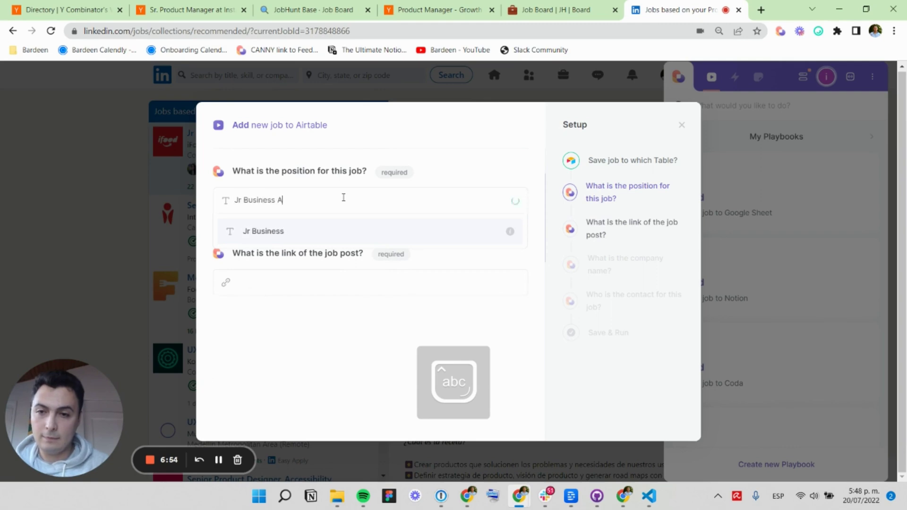
pyautogui.press('Return')
# Fill link from current page, company from selected text, contact 'No contact', then run and view the table.
pyautogui.write('current')
pyautogui.press('Return')
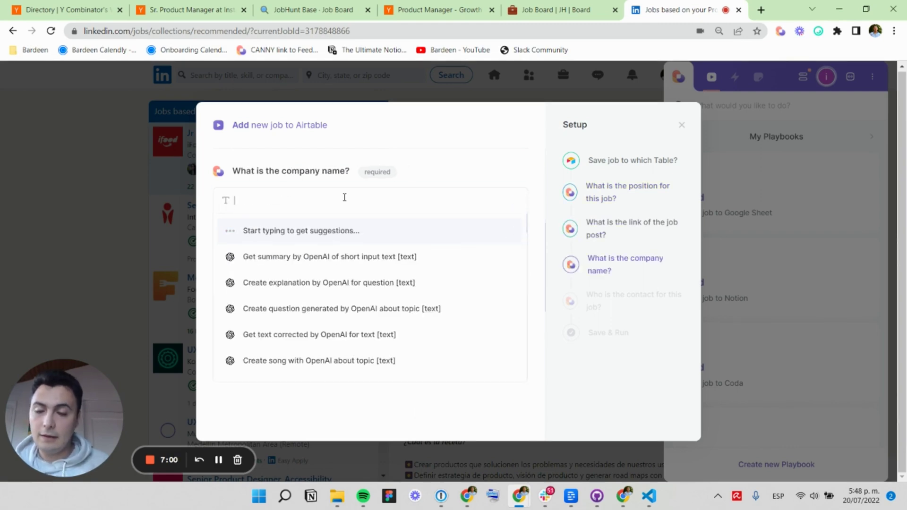
pyautogui.write('selected')
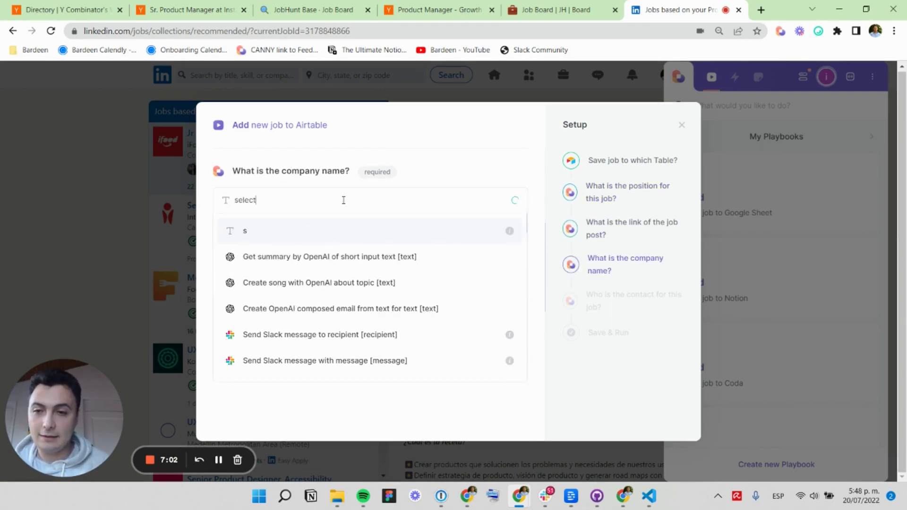
pyautogui.click(308, 258)
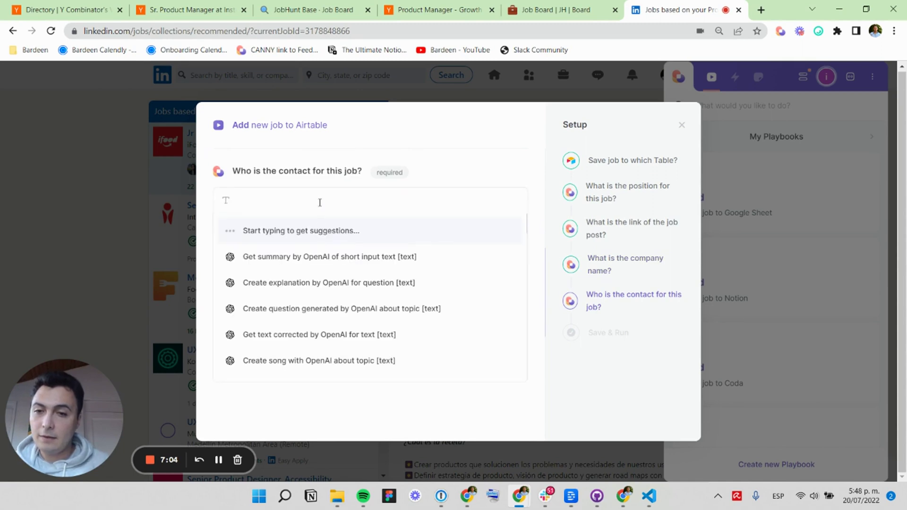
pyautogui.write('No contact')
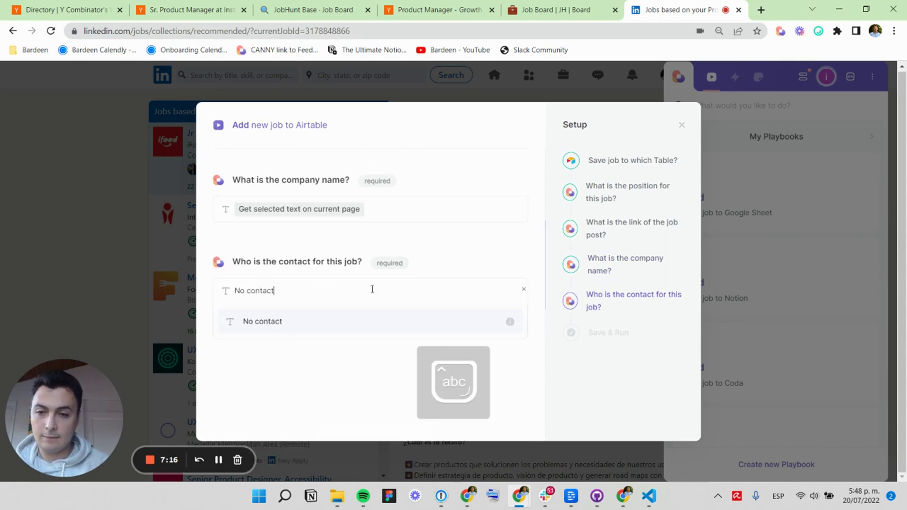
pyautogui.press('Return')
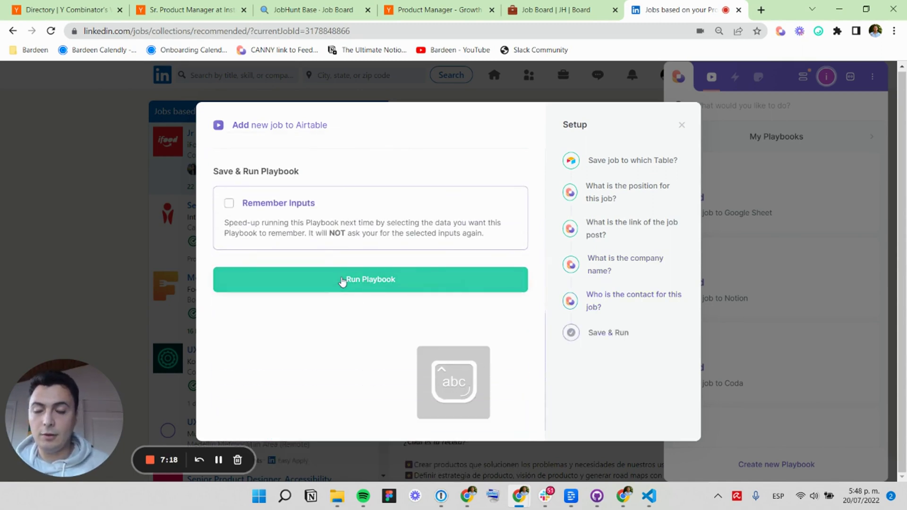
pyautogui.click(352, 281)
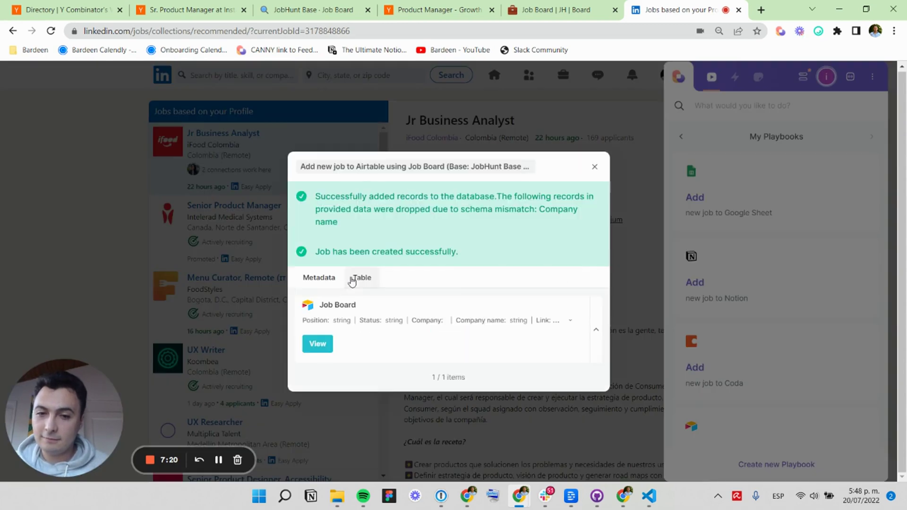
pyautogui.click(318, 344)
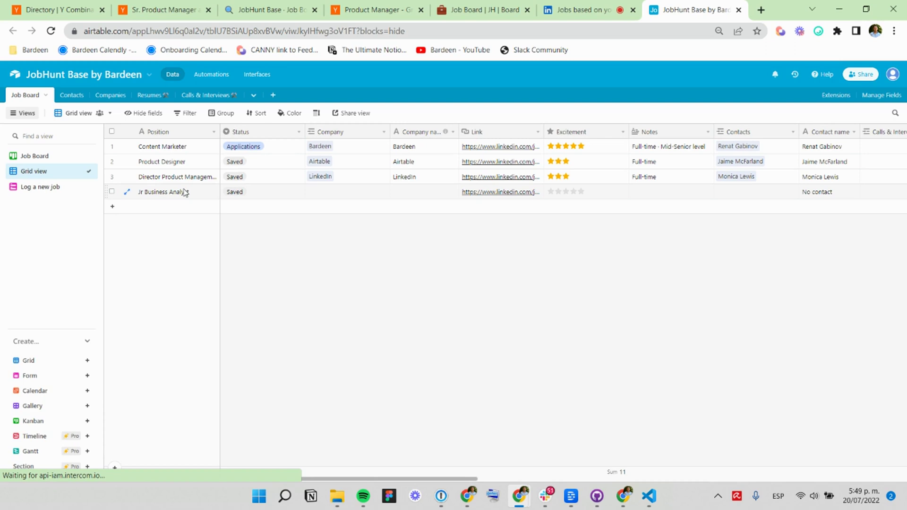
pyautogui.click(183, 192)
pyautogui.click(272, 197)
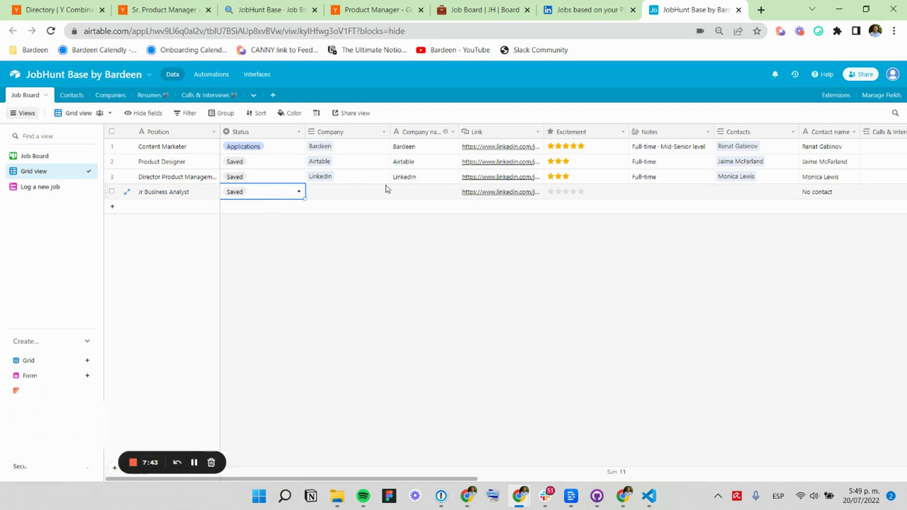
pyautogui.hscroll(5, 368, 200)
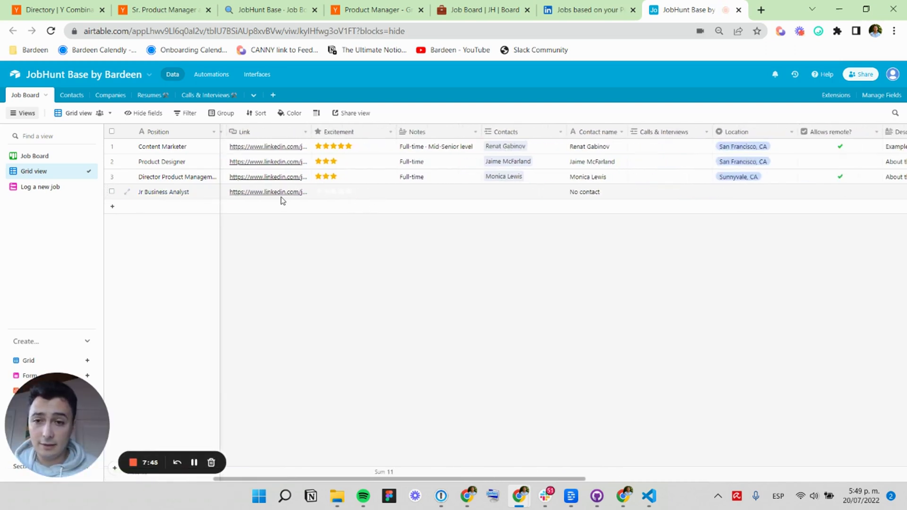
pyautogui.hscroll(4, 391, 196)
pyautogui.hscroll(4, 349, 196)
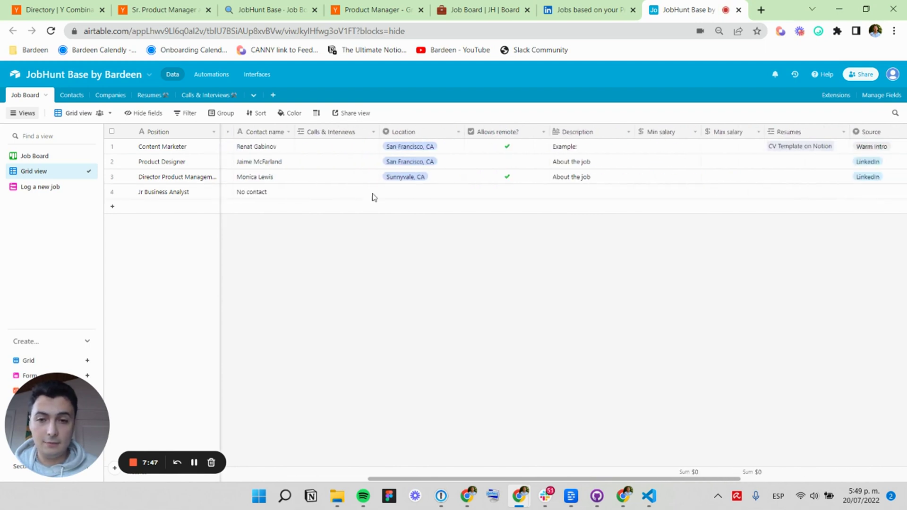
pyautogui.hscroll(-14, 349, 196)
pyautogui.hscroll(1, 345, 196)
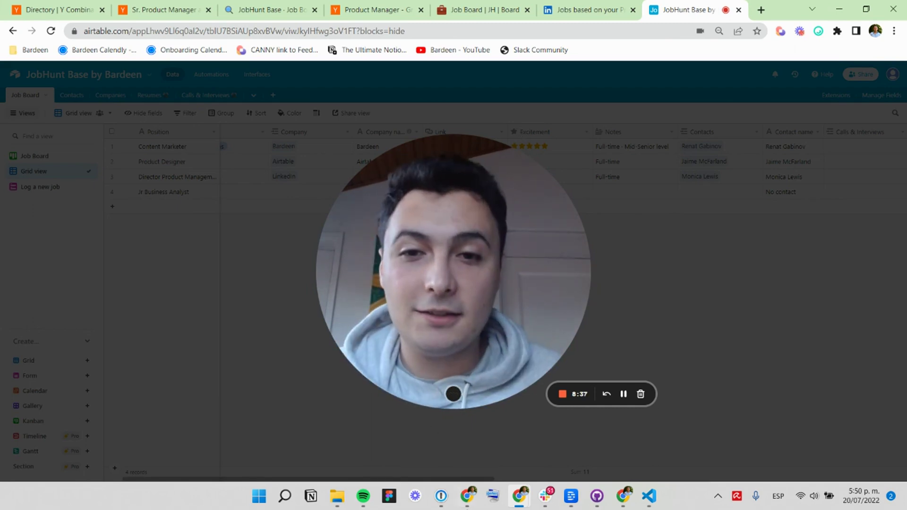
pyautogui.click(445, 394)
pyautogui.click(443, 394)
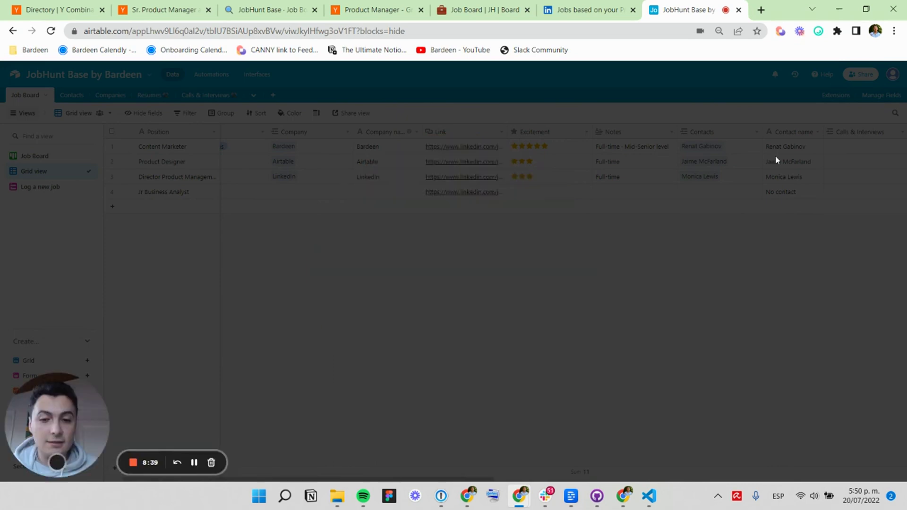
pyautogui.click(782, 32)
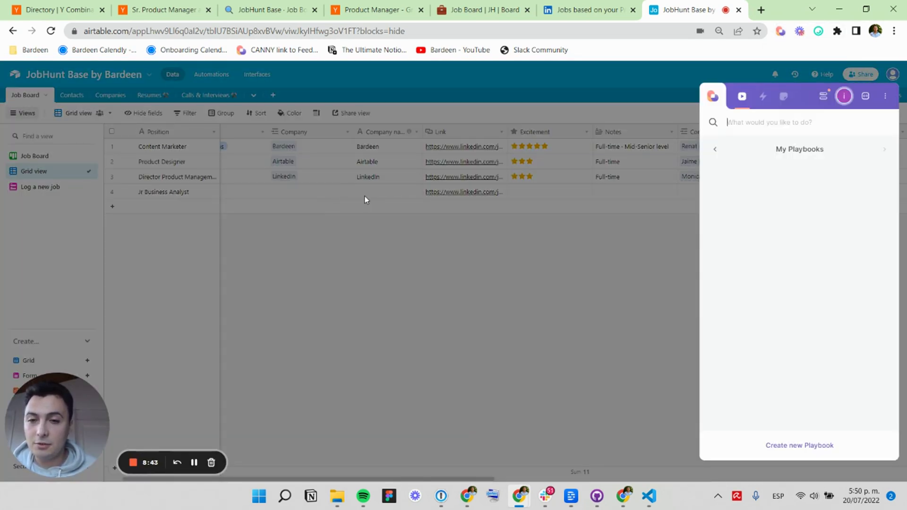
# Inspect the new row's Location and Source cells, leaving Location empty.
pyautogui.click(379, 194)
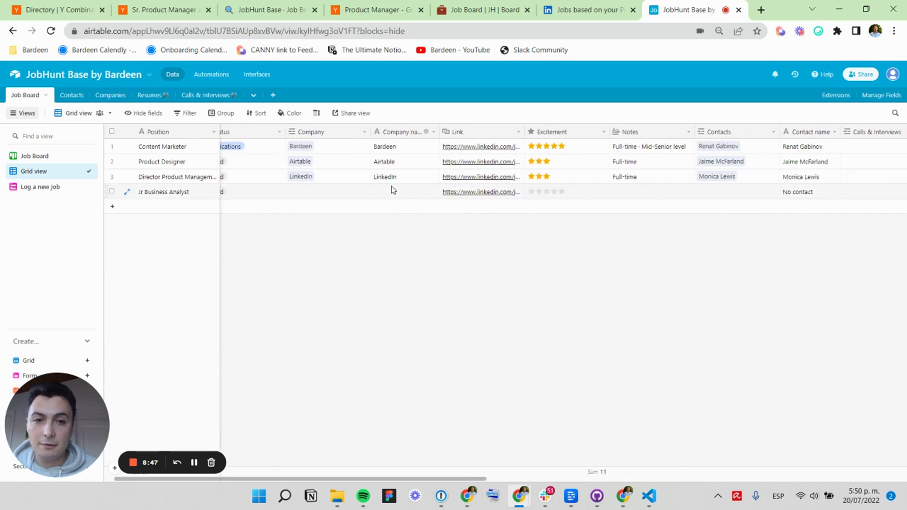
pyautogui.hscroll(5, 391, 190)
pyautogui.click(550, 197)
pyautogui.hscroll(5, 614, 203)
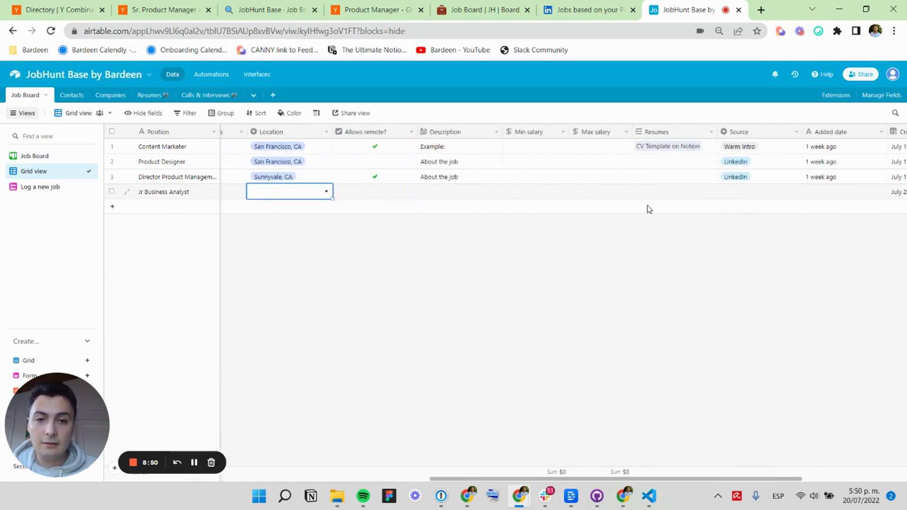
pyautogui.click(740, 193)
pyautogui.click(278, 192)
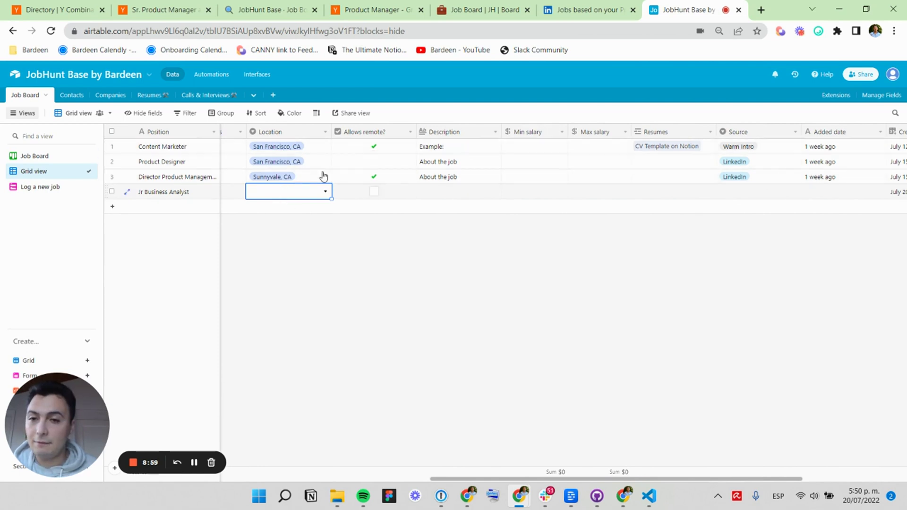
pyautogui.click(318, 193)
pyautogui.click(318, 194)
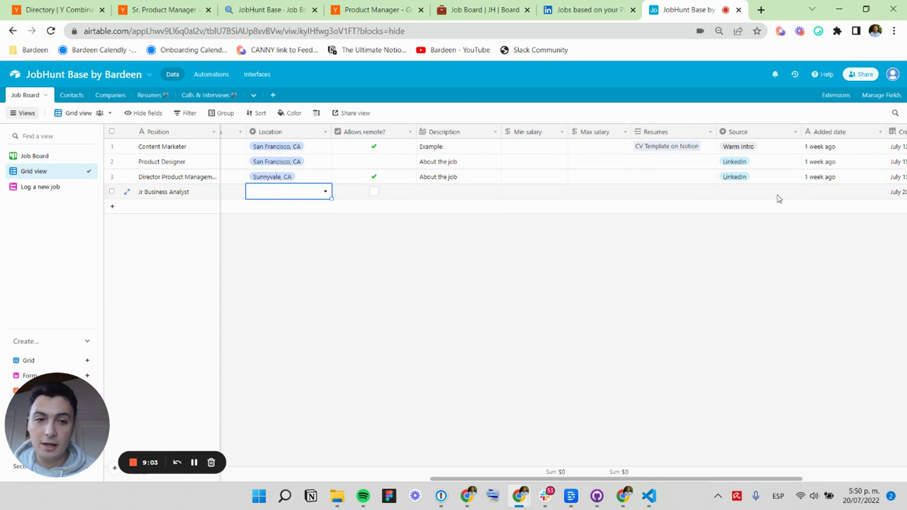
# Create and apply a new 'Added manually' Source option for the Jr Business Analyst row.
pyautogui.click(753, 192)
pyautogui.click(753, 192)
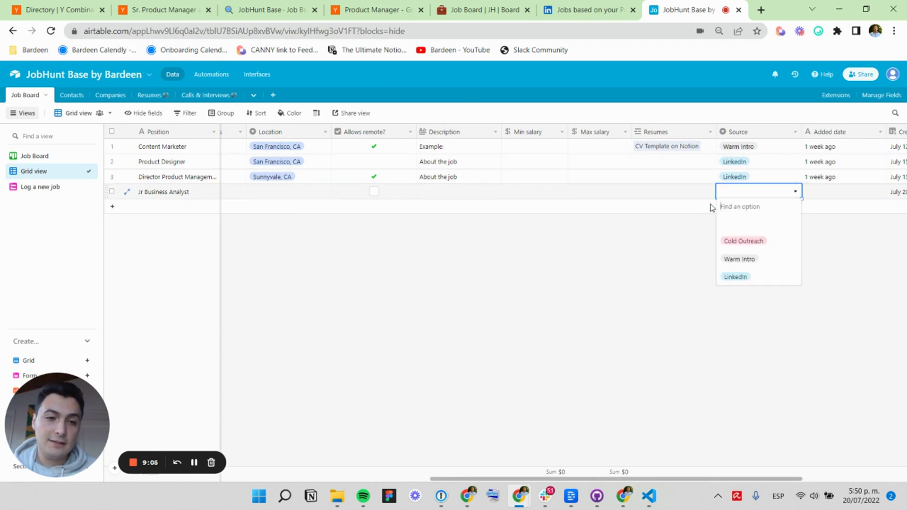
pyautogui.press('capslock')
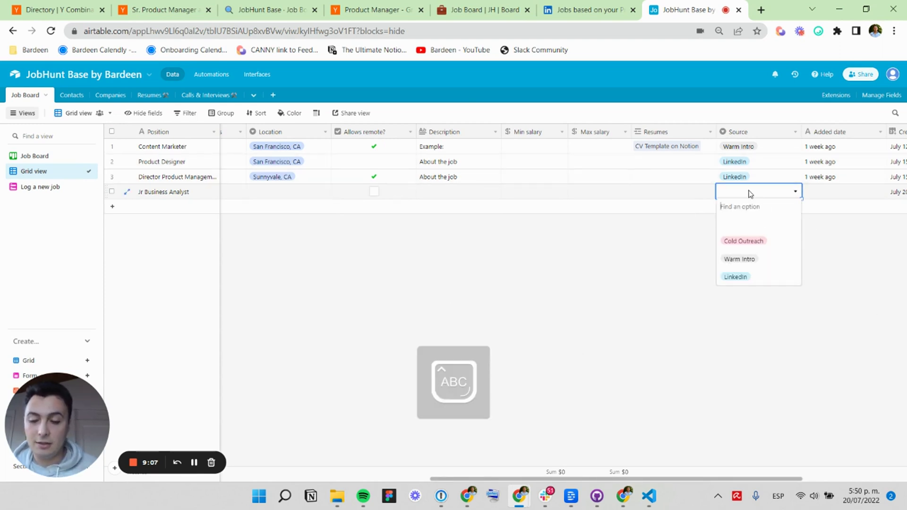
pyautogui.write('A')
pyautogui.press('capslock')
pyautogui.write('dded')
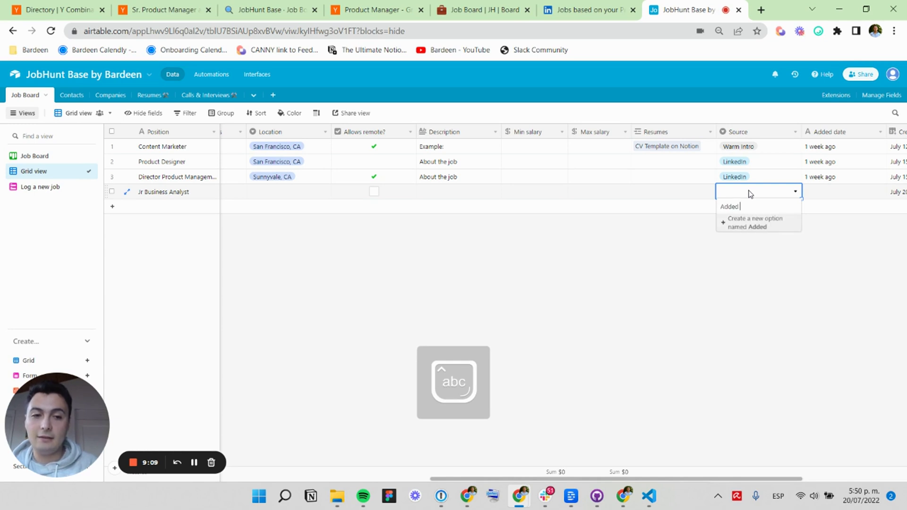
pyautogui.write(' manually')
pyautogui.hotkey('ctrl', 'a')
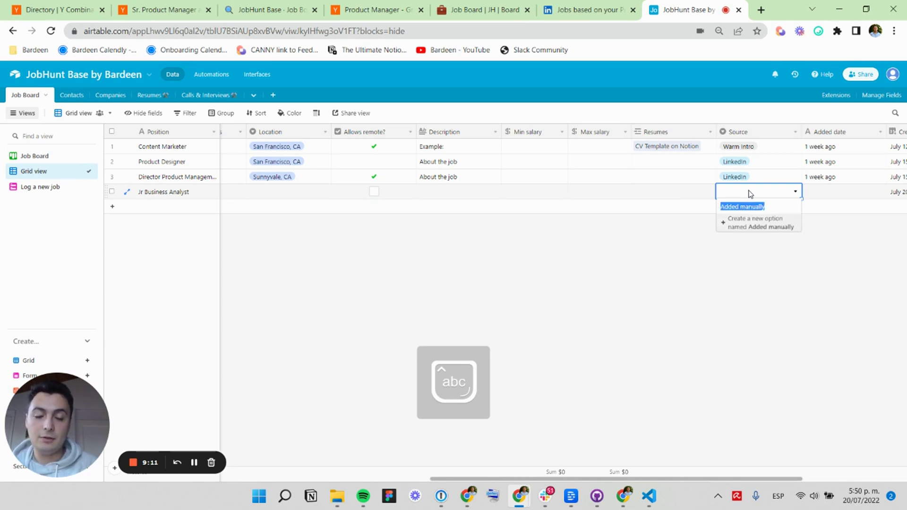
pyautogui.press('Return')
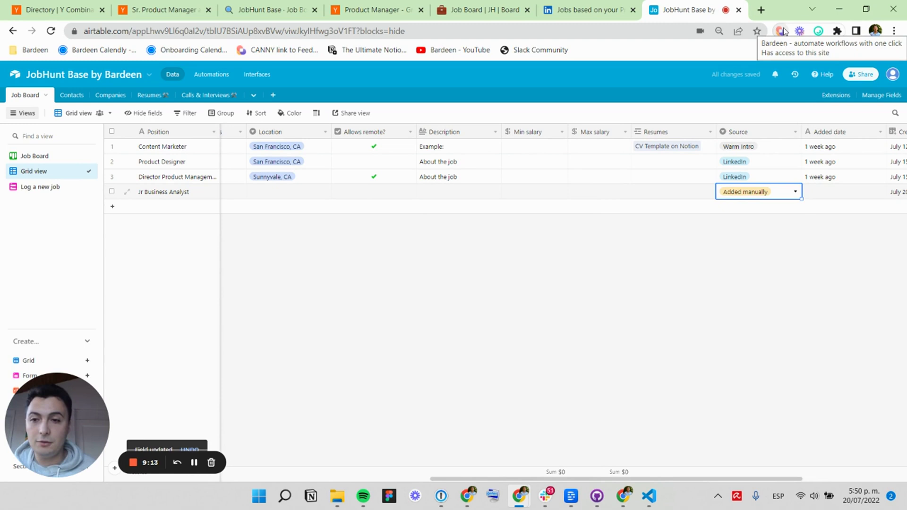
# Open the saved Airtable playbook for editing and show its field mappings full screen.
pyautogui.click(782, 31)
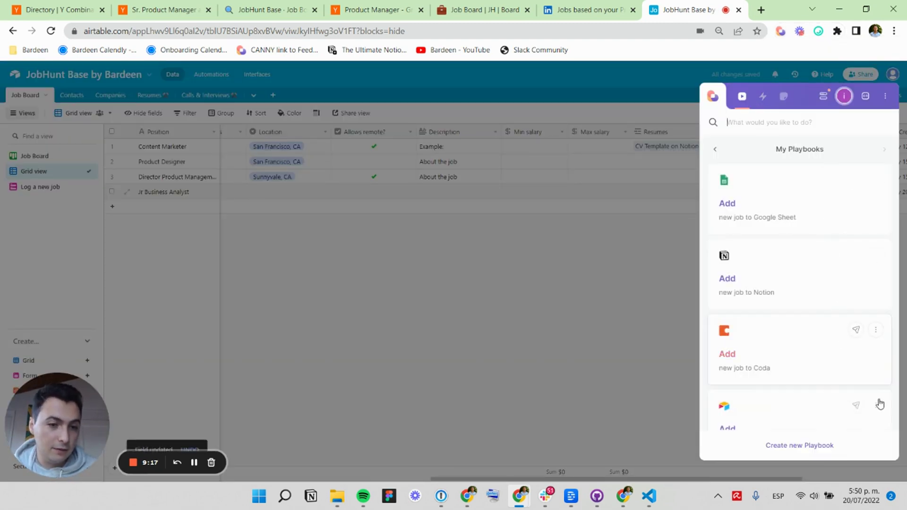
pyautogui.click(881, 406)
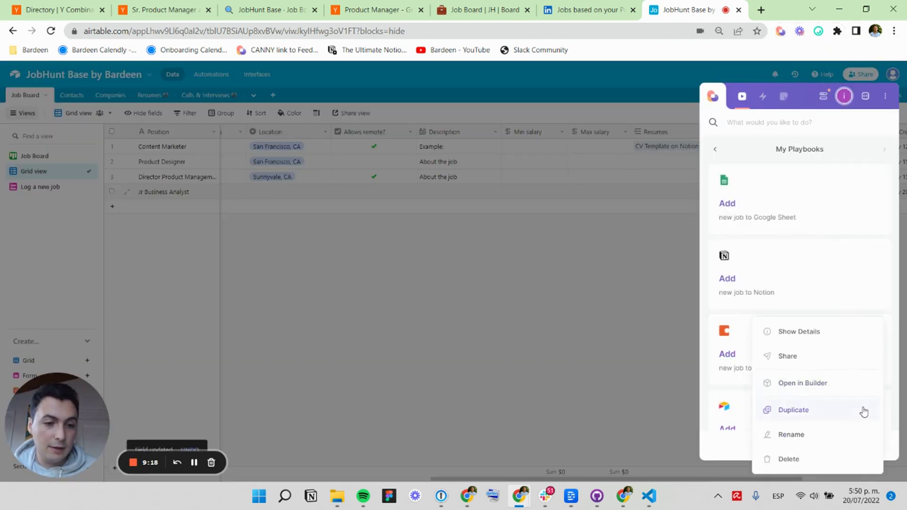
pyautogui.click(818, 383)
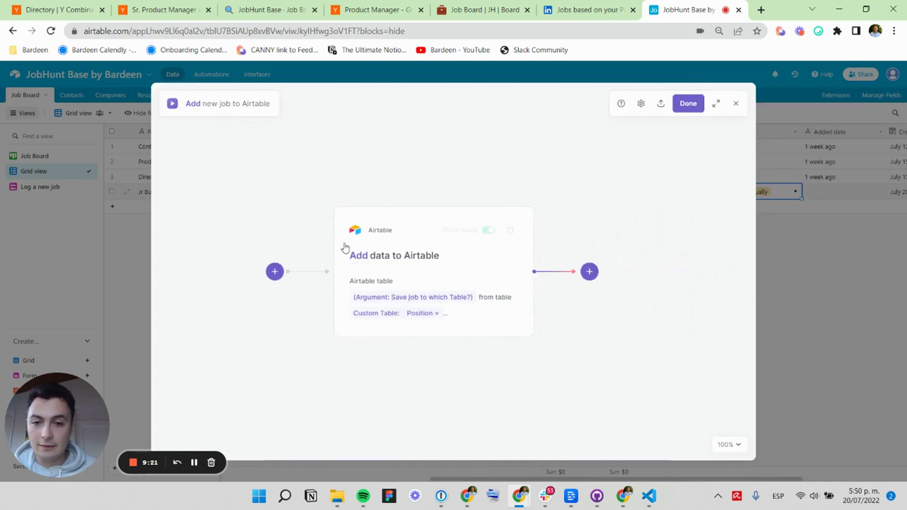
pyautogui.click(346, 248)
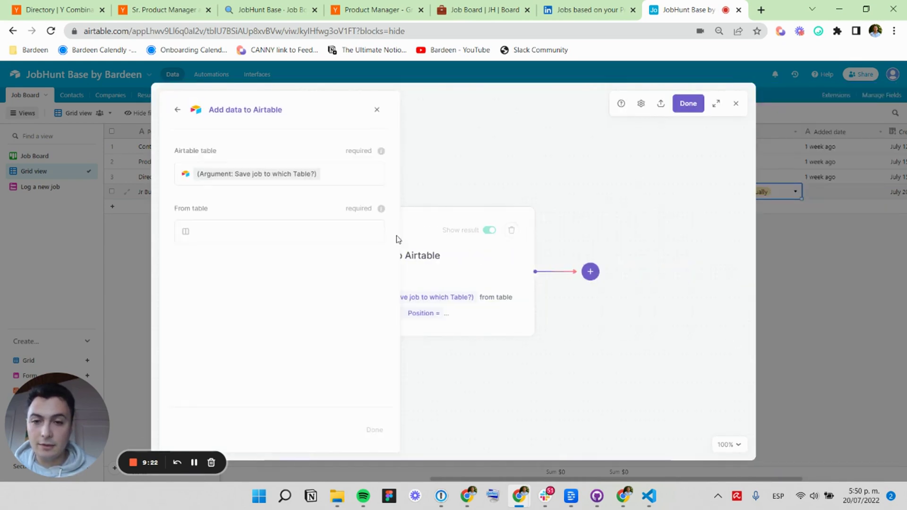
pyautogui.click(718, 105)
# Map the Location column to an input asking 'Where is this job located?'.
pyautogui.click(759, 351)
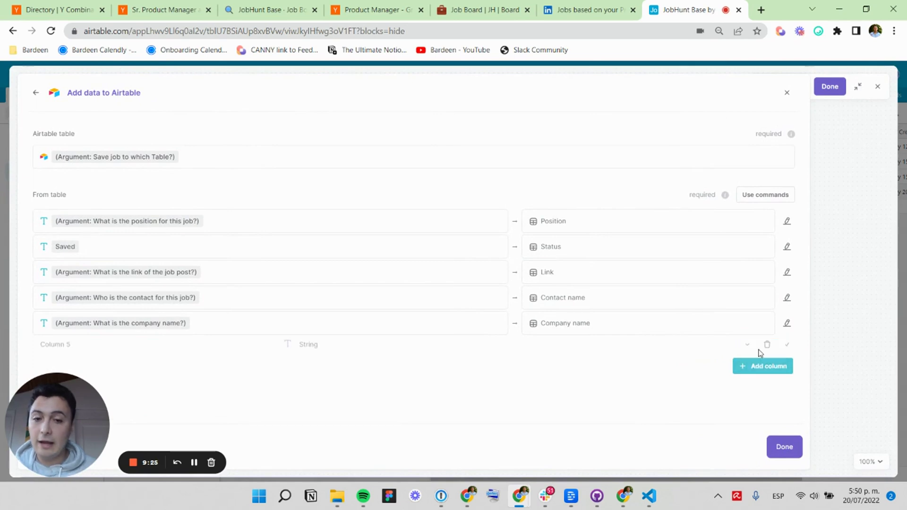
pyautogui.press('capslock')
pyautogui.write('l')
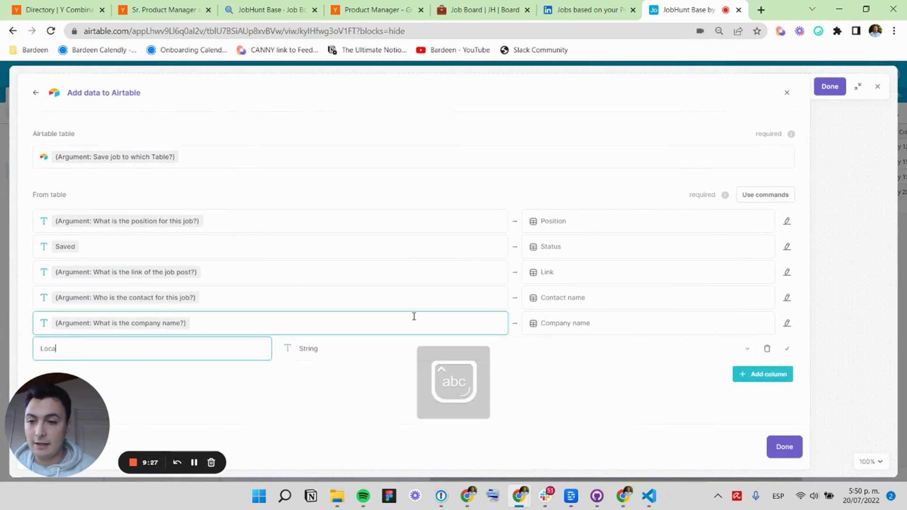
pyautogui.press('Return')
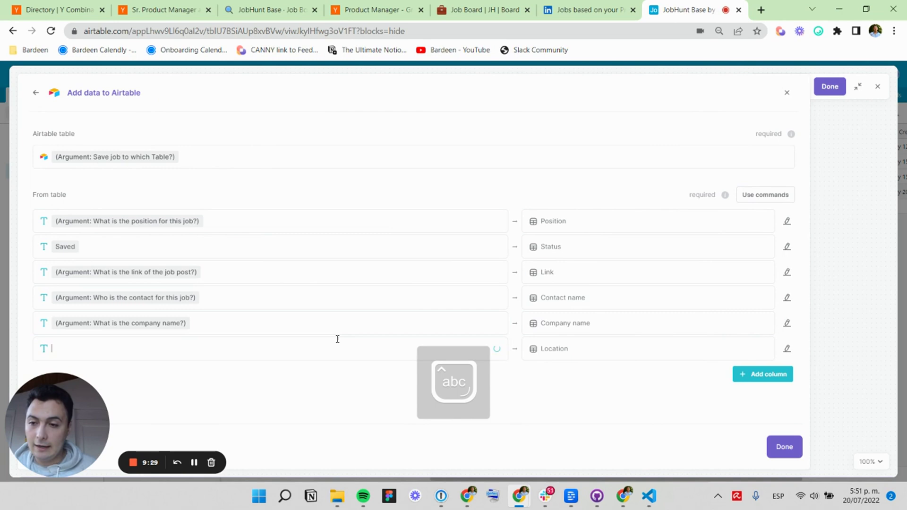
pyautogui.click(337, 339)
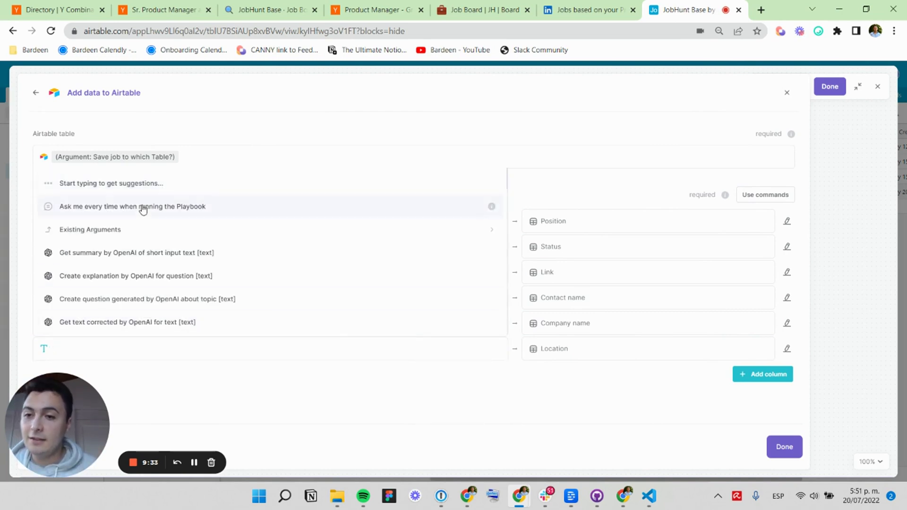
pyautogui.click(143, 209)
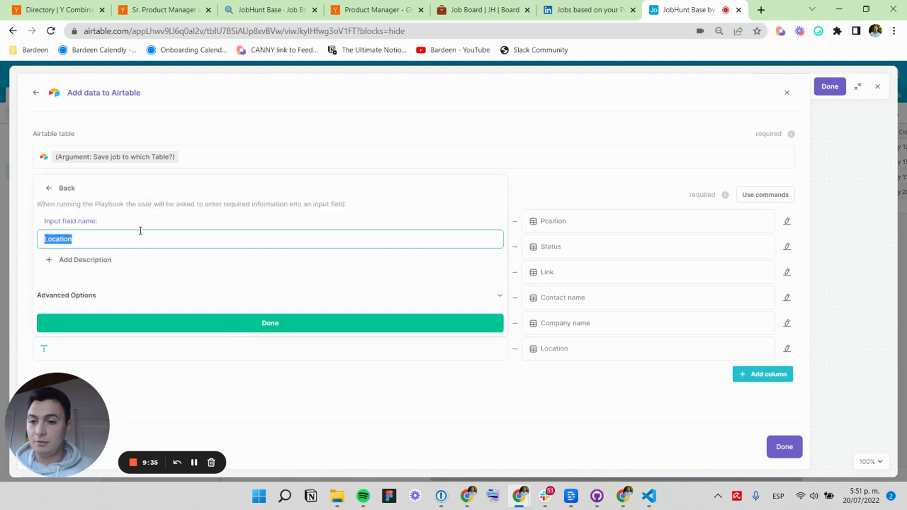
pyautogui.press('capslock')
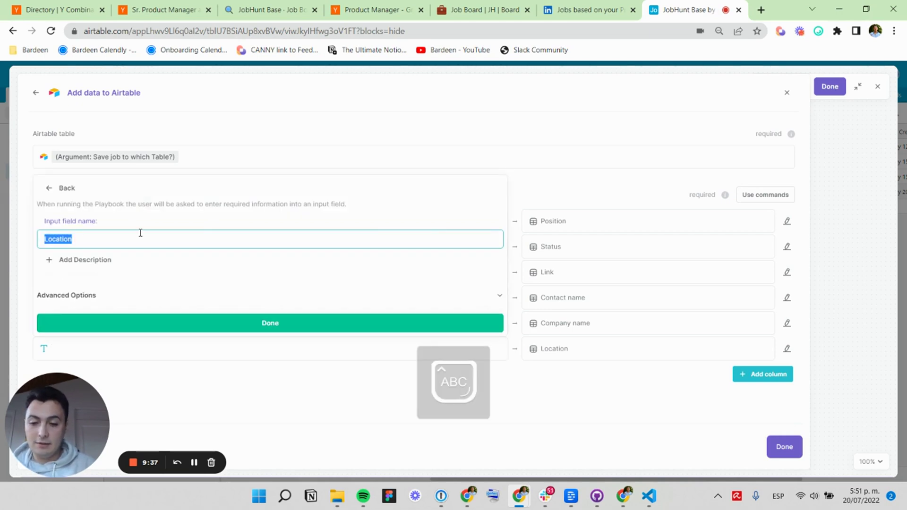
pyautogui.write('W')
pyautogui.press('capslock')
pyautogui.write('here is this job l')
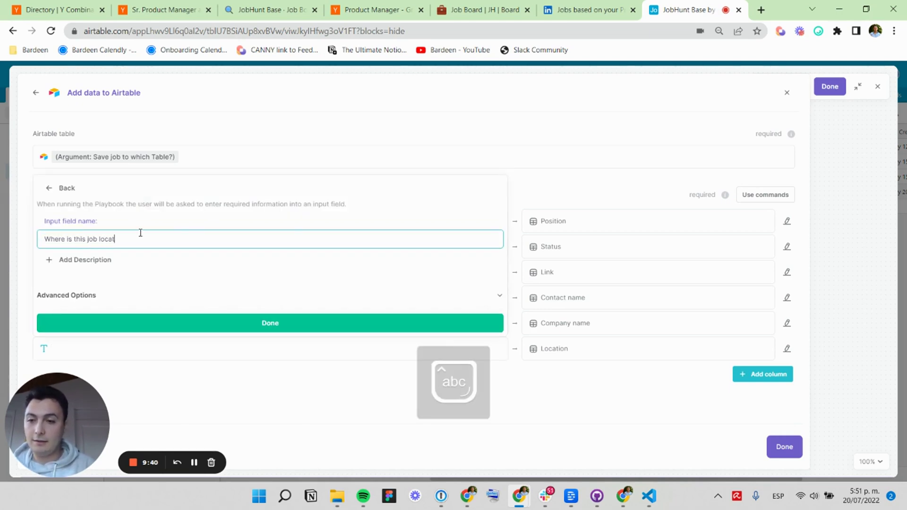
pyautogui.write('ocated?')
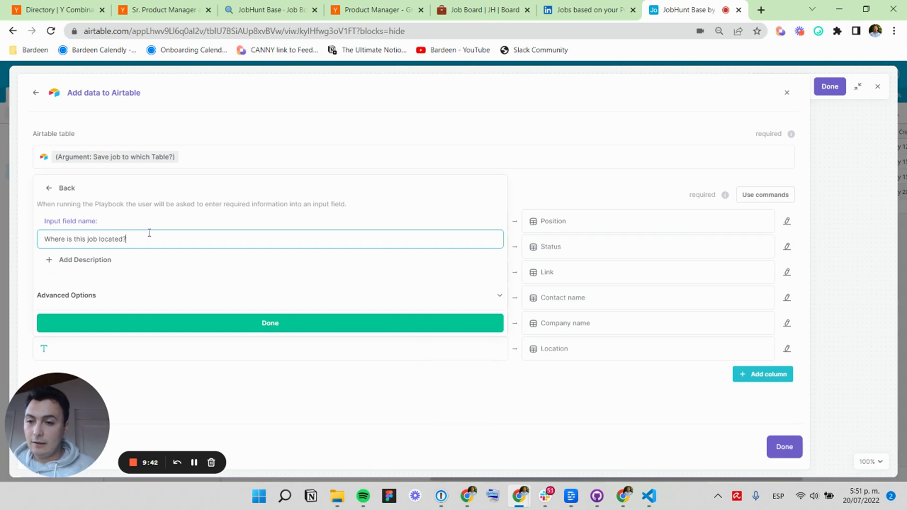
pyautogui.click(118, 321)
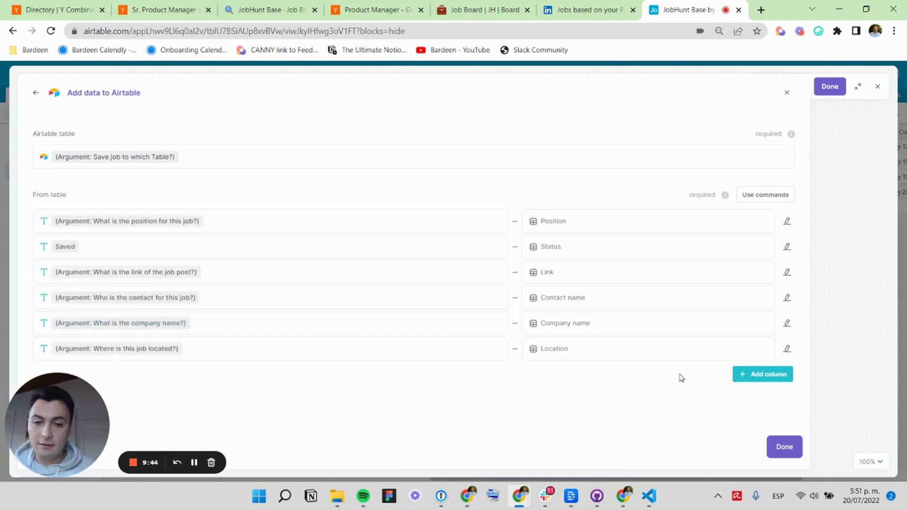
# Add a Source column with value 'Added manually', then finish and save the playbook.
pyautogui.click(751, 374)
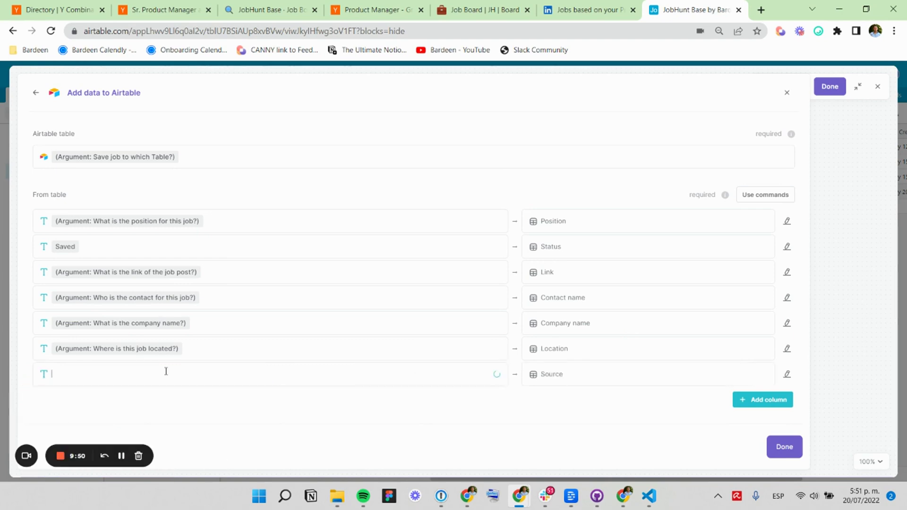
pyautogui.click(166, 371)
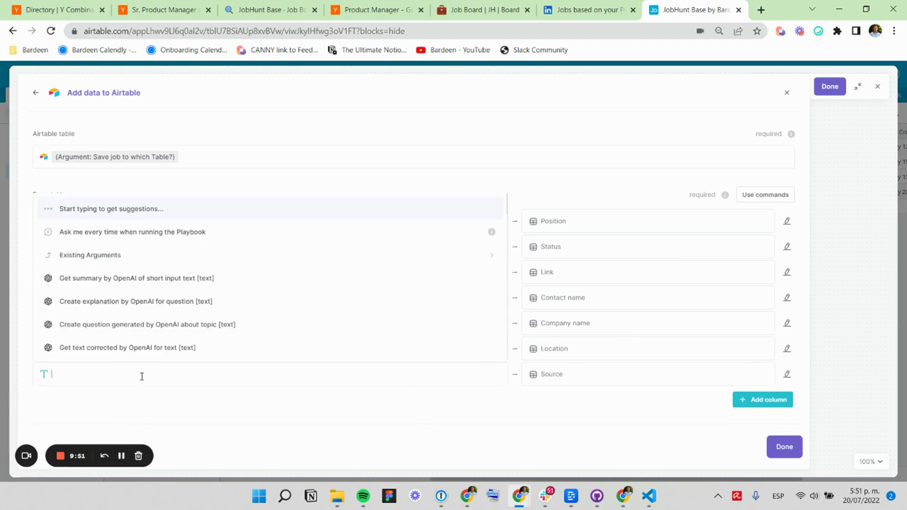
pyautogui.write('Added manually')
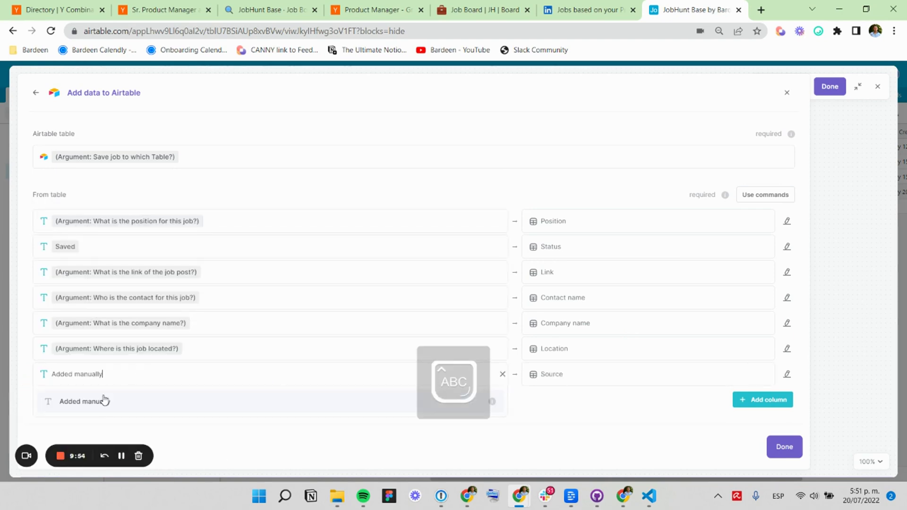
pyautogui.click(104, 400)
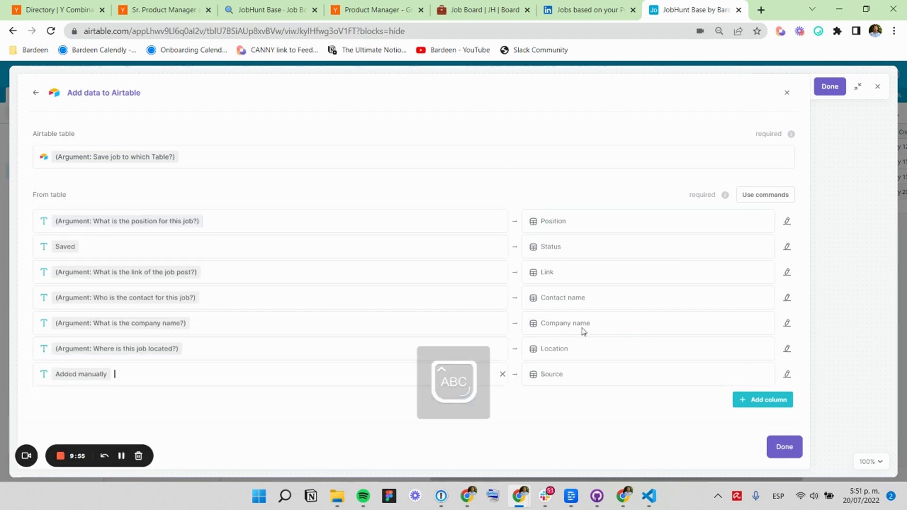
pyautogui.click(782, 451)
pyautogui.click(817, 88)
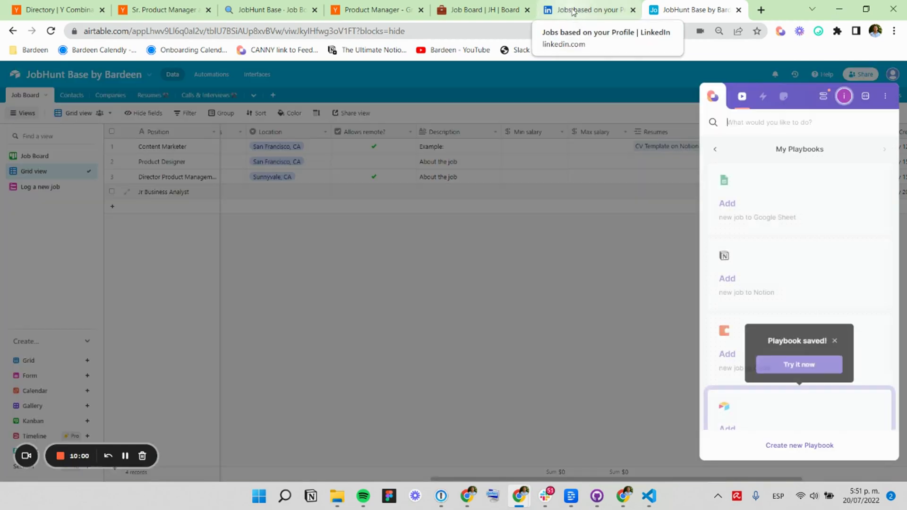
# Open the LinkedIn Menu Curator posting and run the Airtable playbook on the Job Board table.
pyautogui.click(573, 12)
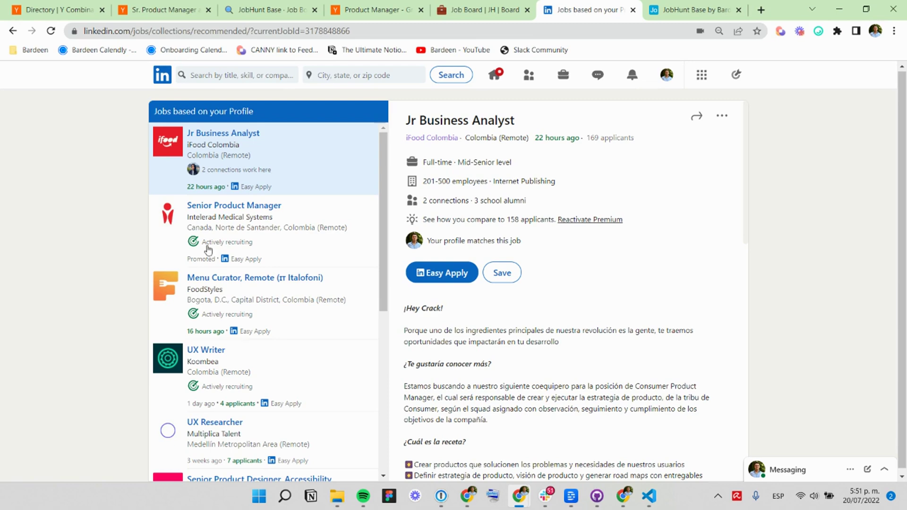
pyautogui.click(321, 278)
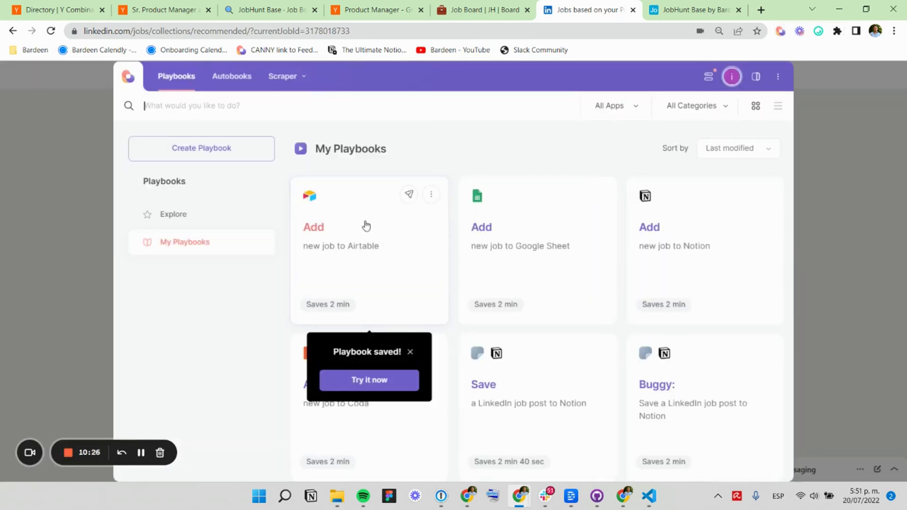
pyautogui.click(756, 76)
pyautogui.click(758, 188)
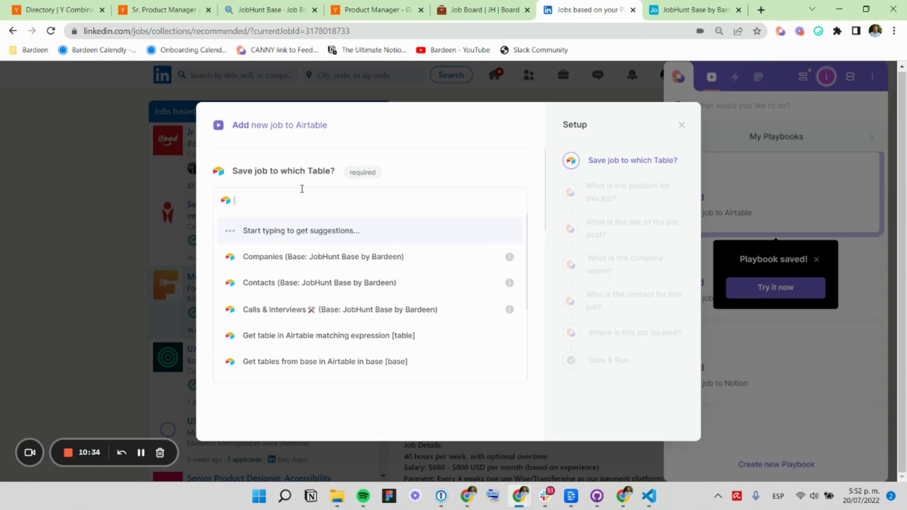
pyautogui.scroll(-1, 314, 259)
pyautogui.click(342, 312)
pyautogui.press('Escape')
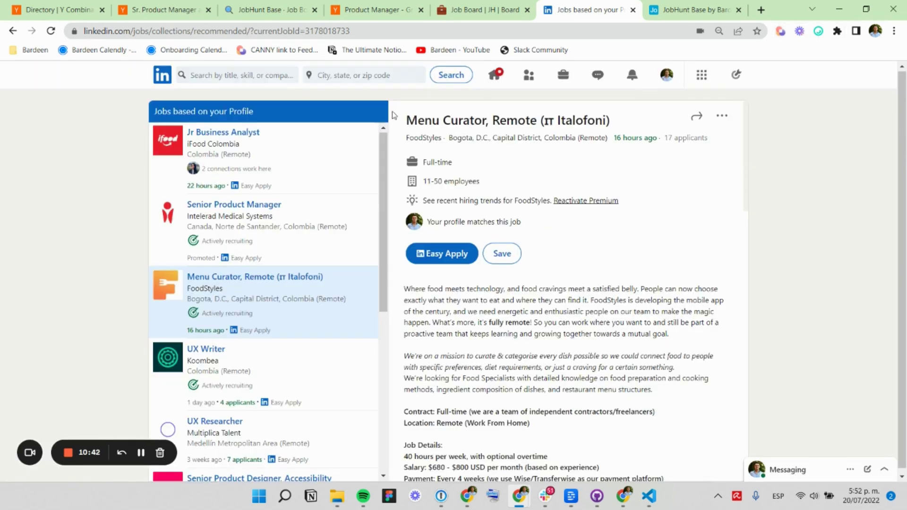
# Paste the copied job title as position and use the current page URL as link.
pyautogui.moveTo(391, 115); pyautogui.dragTo(615, 122)
pyautogui.hotkey('ctrl', 'c')
pyautogui.hotkey('alt', 'b')
pyautogui.hotkey('ctrl', 'v')
pyautogui.press('Return')
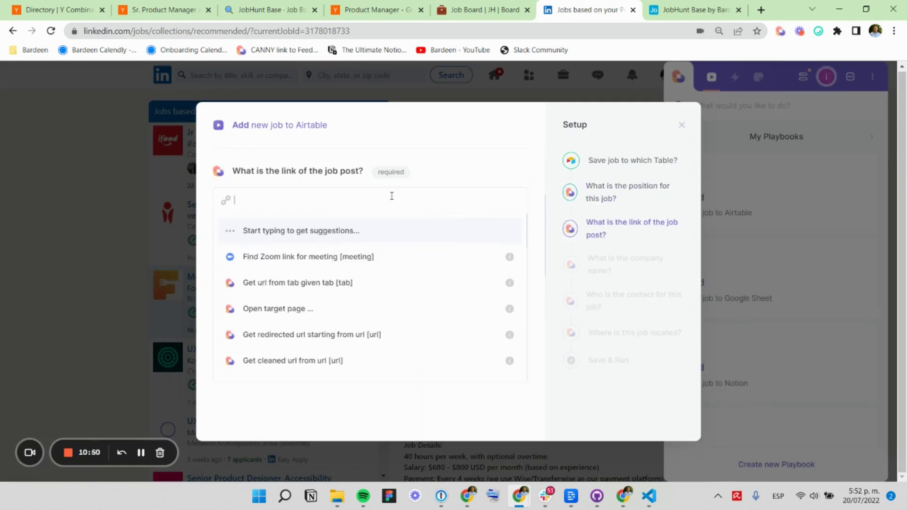
pyautogui.press('Return')
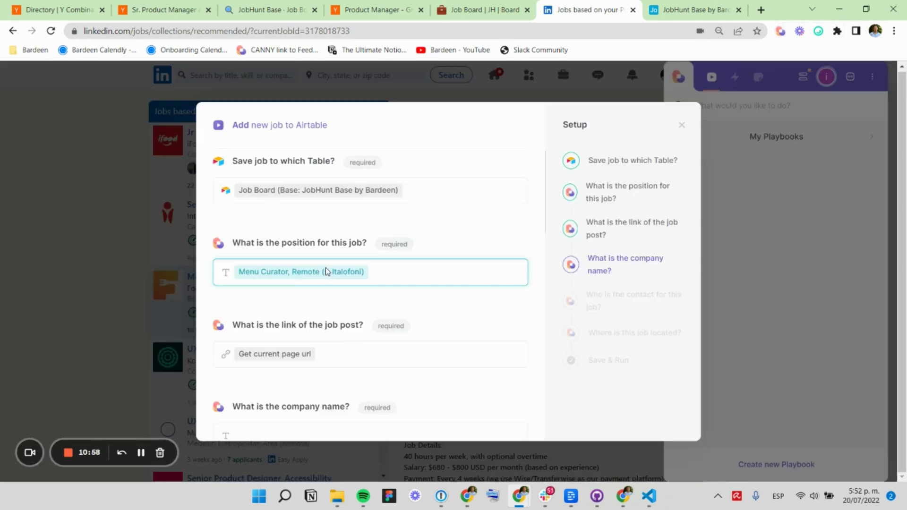
pyautogui.press('Return')
# Enter company 'Italofoni' and contact 'No contact'.
pyautogui.write('Italofoni')
pyautogui.press('Return')
pyautogui.write('nO CONTACT')
pyautogui.press('capslock')
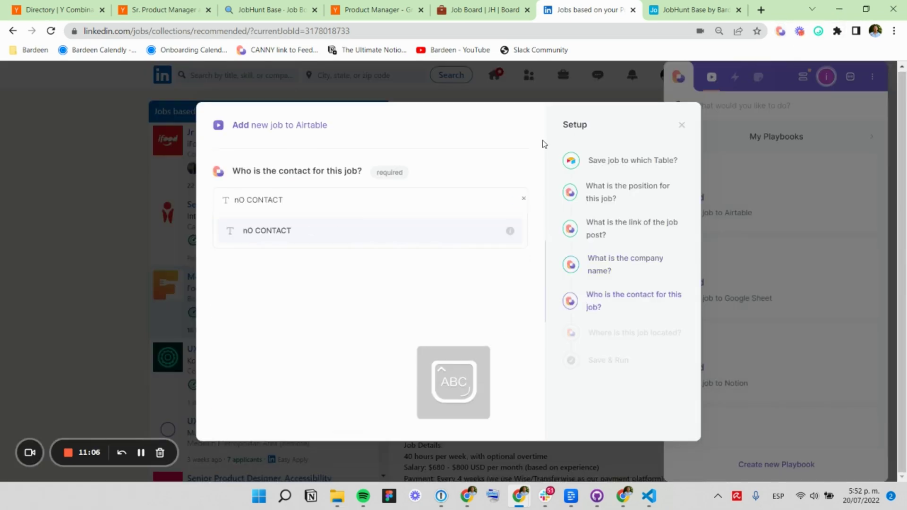
pyautogui.press('capslock')
pyautogui.hotkey('ctrl', 'a')
pyautogui.write('No contact')
pyautogui.press('Return')
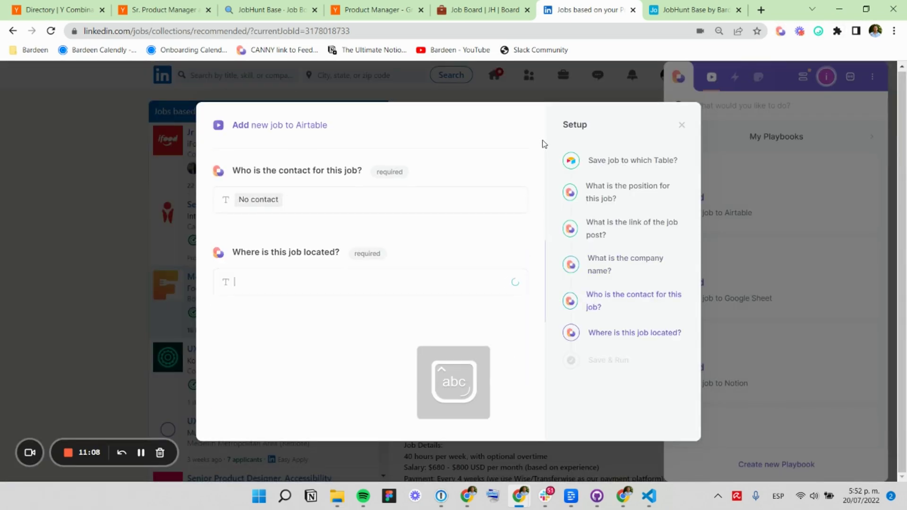
# Start answering the job location question, typing 'b'.
pyautogui.click(781, 31)
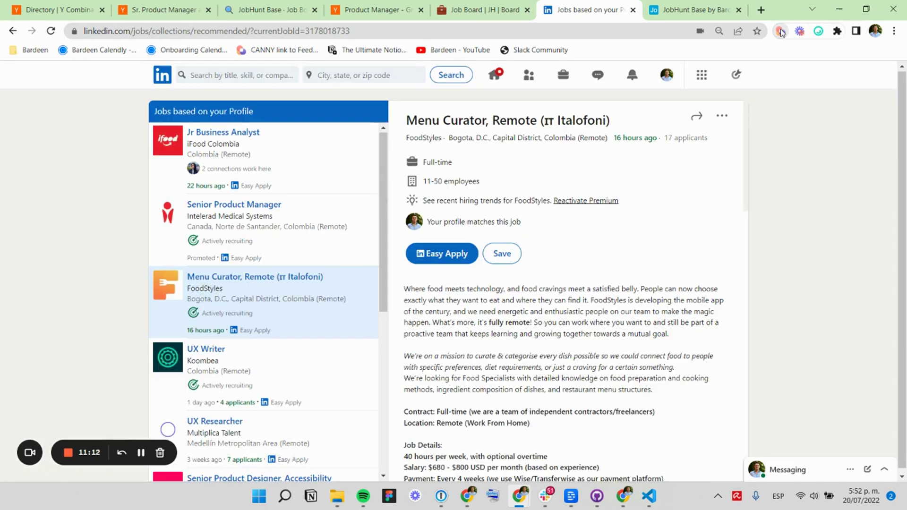
pyautogui.click(780, 32)
pyautogui.click(297, 295)
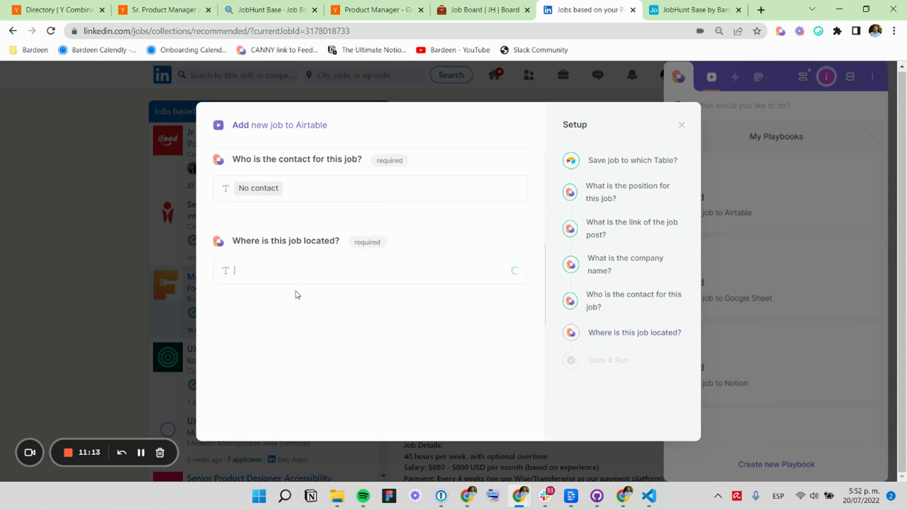
pyautogui.write('b')
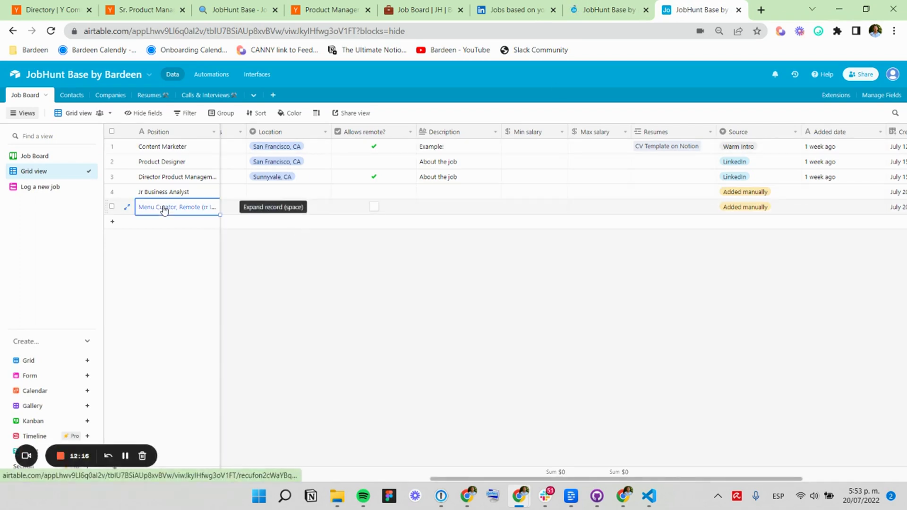
# Check row 5's Bogota location and Source, scrolling across to review the Menu Curator record.
pyautogui.click(313, 209)
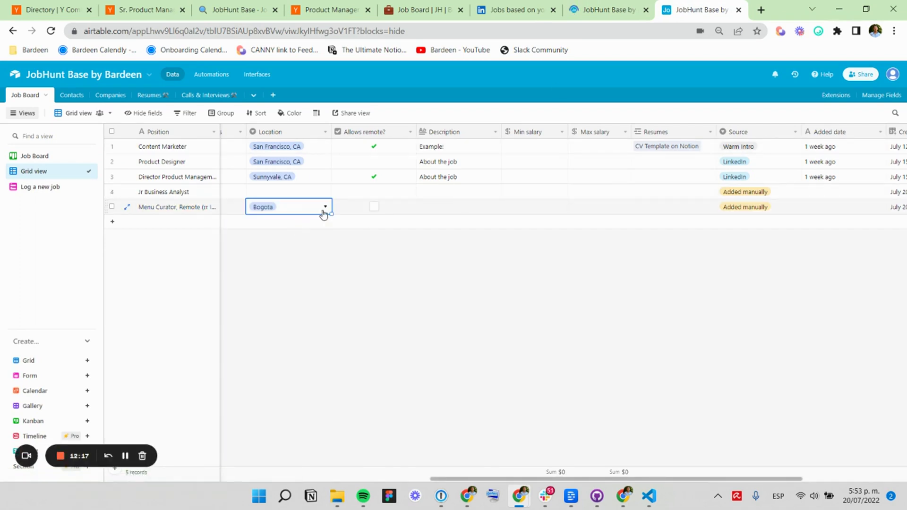
pyautogui.click(752, 209)
pyautogui.hscroll(-10, 619, 225)
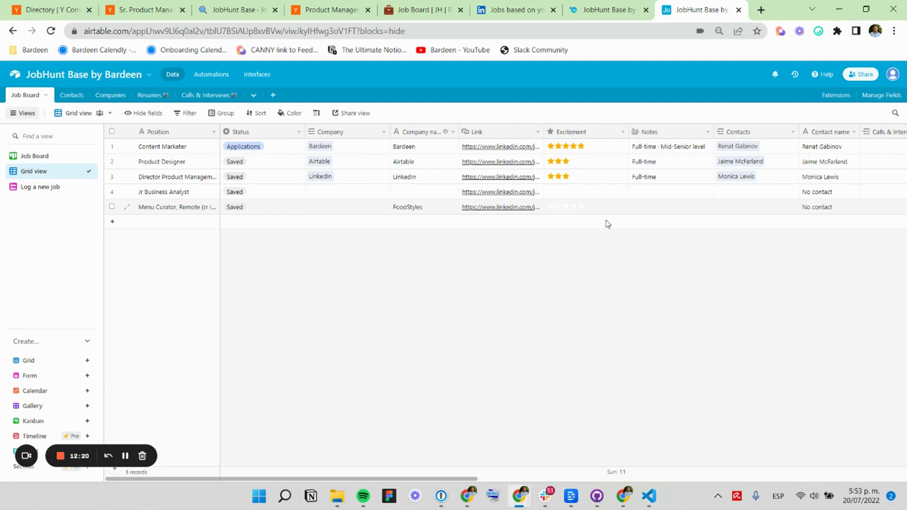
pyautogui.hscroll(10, 608, 224)
pyautogui.hscroll(-10, 473, 283)
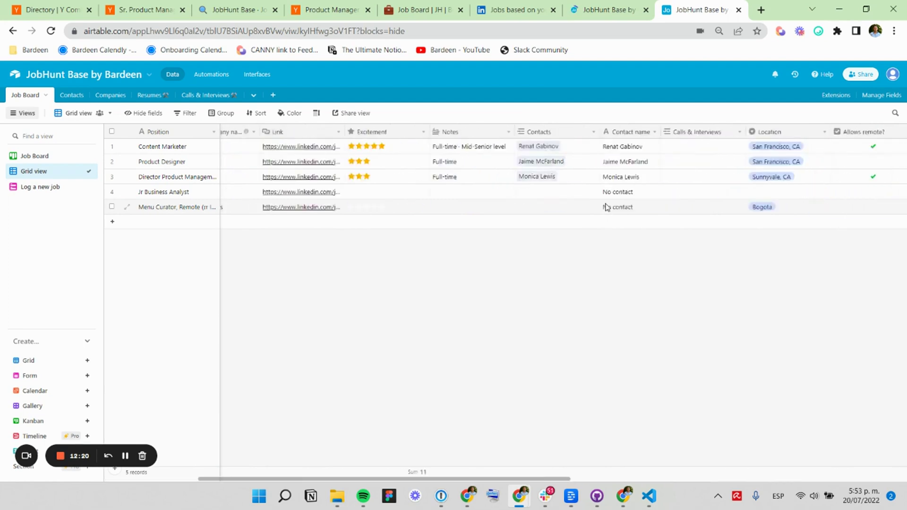
pyautogui.click(27, 456)
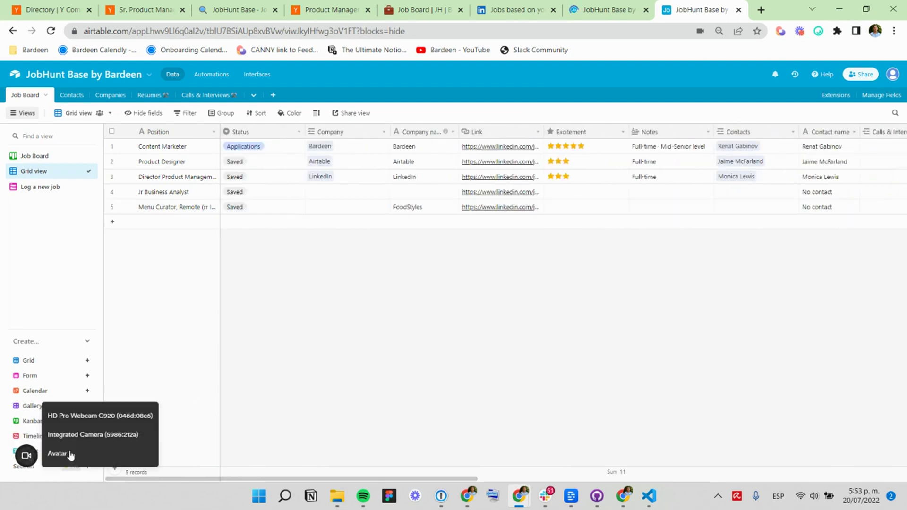
pyautogui.click(88, 422)
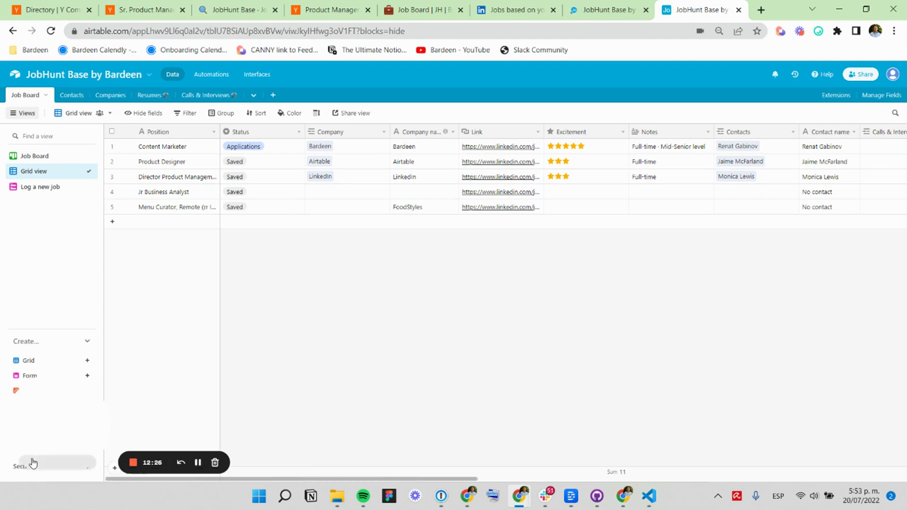
pyautogui.click(74, 463)
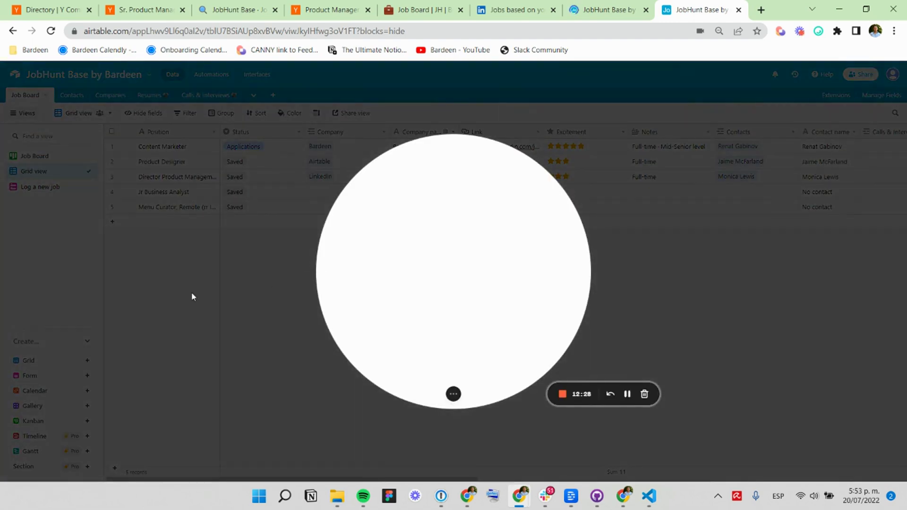